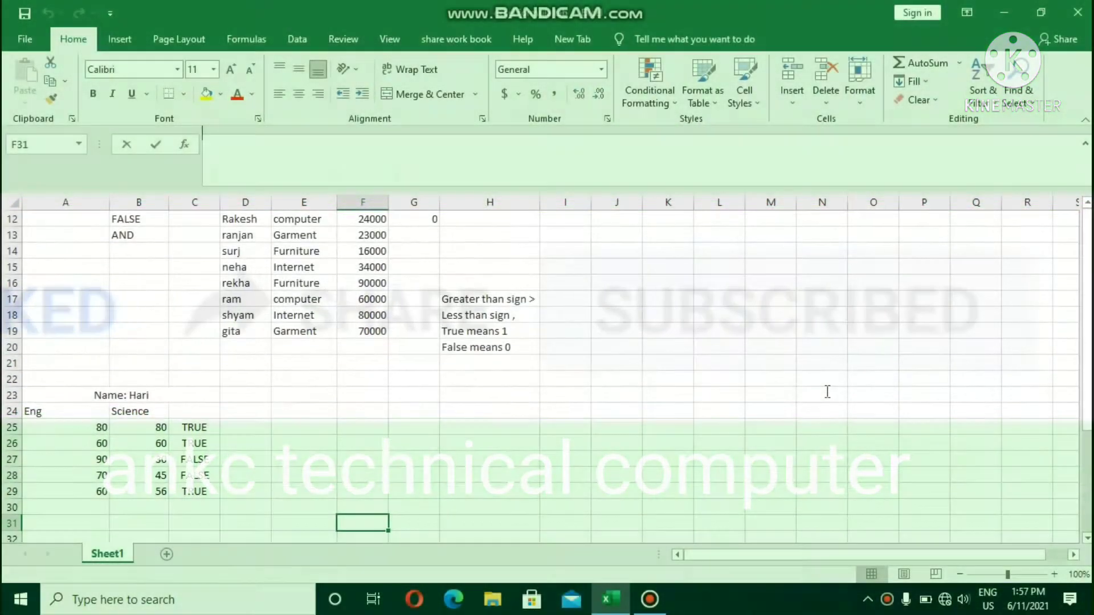
- Open the Formulas library and the Insert Function search, then cancel without inserting anything
{"action": "key", "text": "F2"}
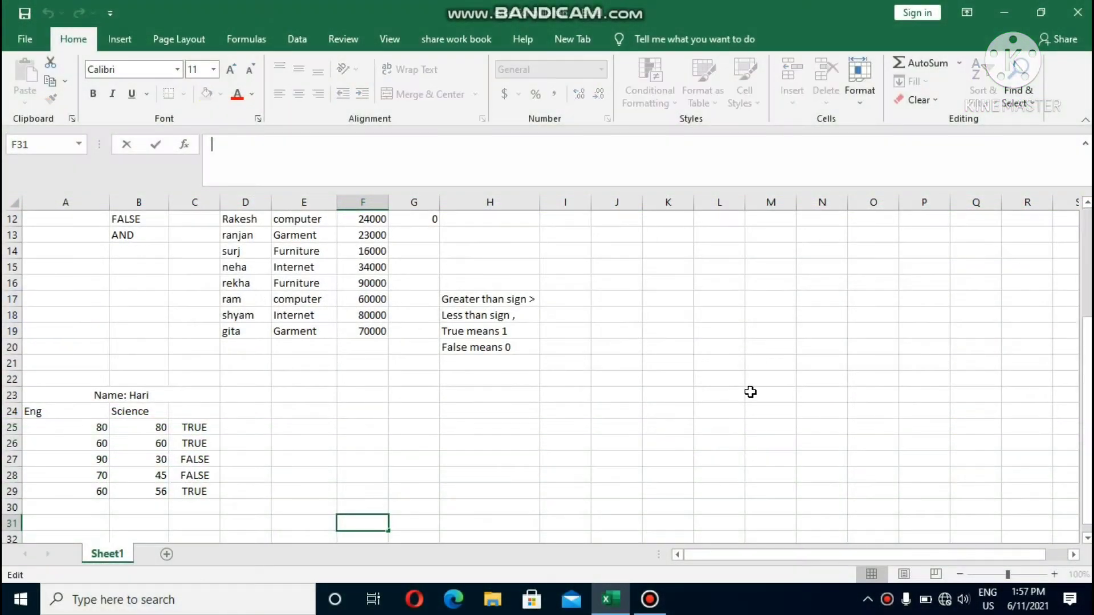
{"action": "scroll", "coordinate": [725, 389], "scroll_direction": "up", "scroll_amount": 4}
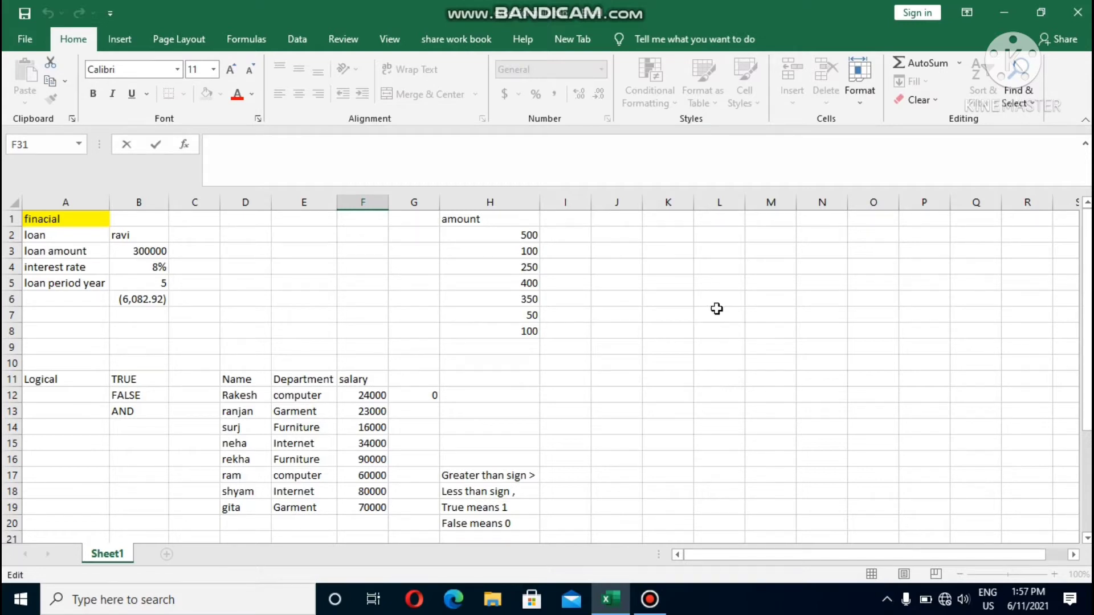
{"action": "left_click", "coordinate": [241, 38]}
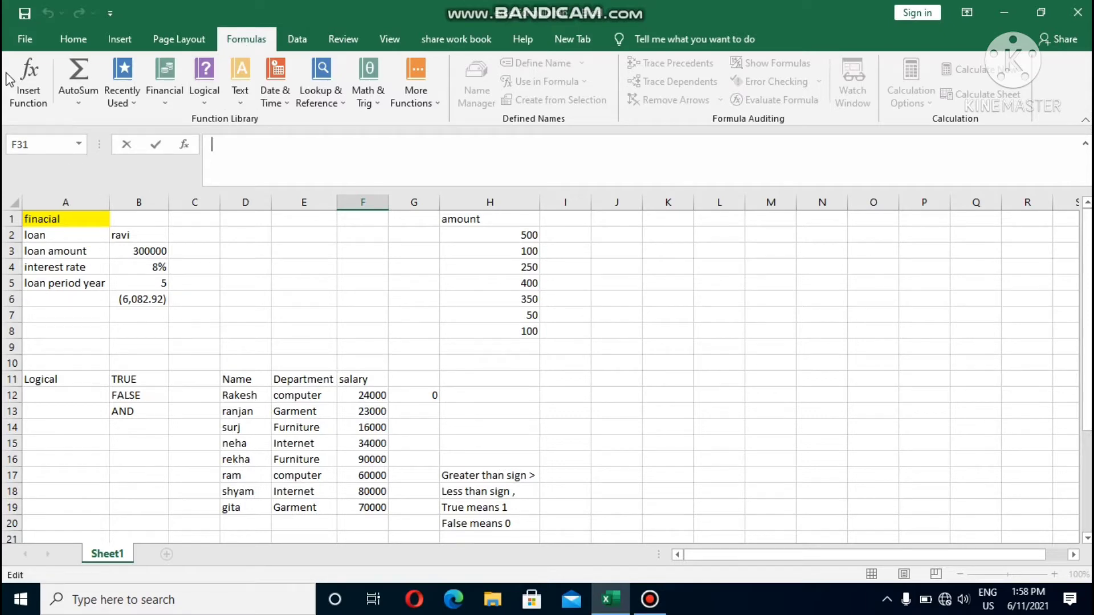
{"action": "left_click", "coordinate": [35, 84]}
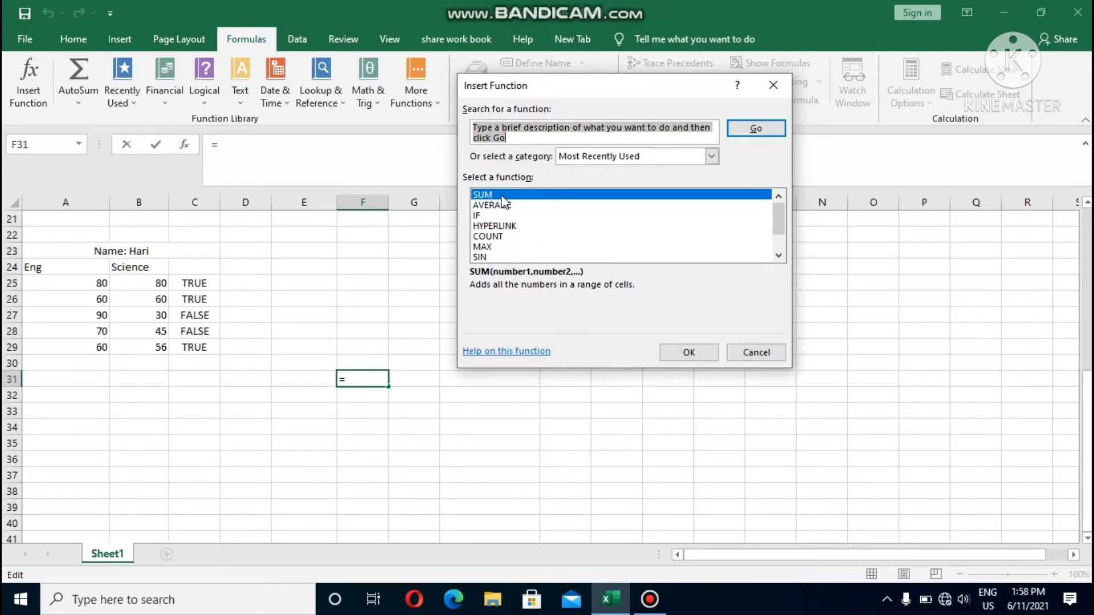
{"action": "left_click", "coordinate": [764, 130]}
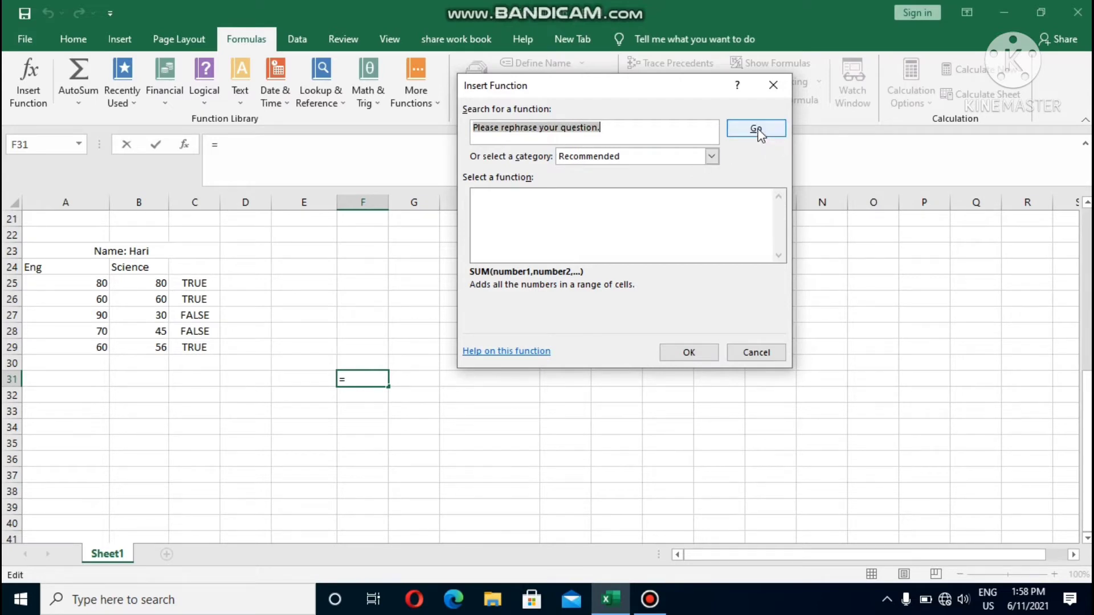
{"action": "left_click", "coordinate": [689, 352]}
{"action": "scroll", "coordinate": [512, 365], "scroll_direction": "up", "scroll_amount": 4}
{"action": "scroll", "coordinate": [489, 383], "scroll_direction": "up", "scroll_amount": 1}
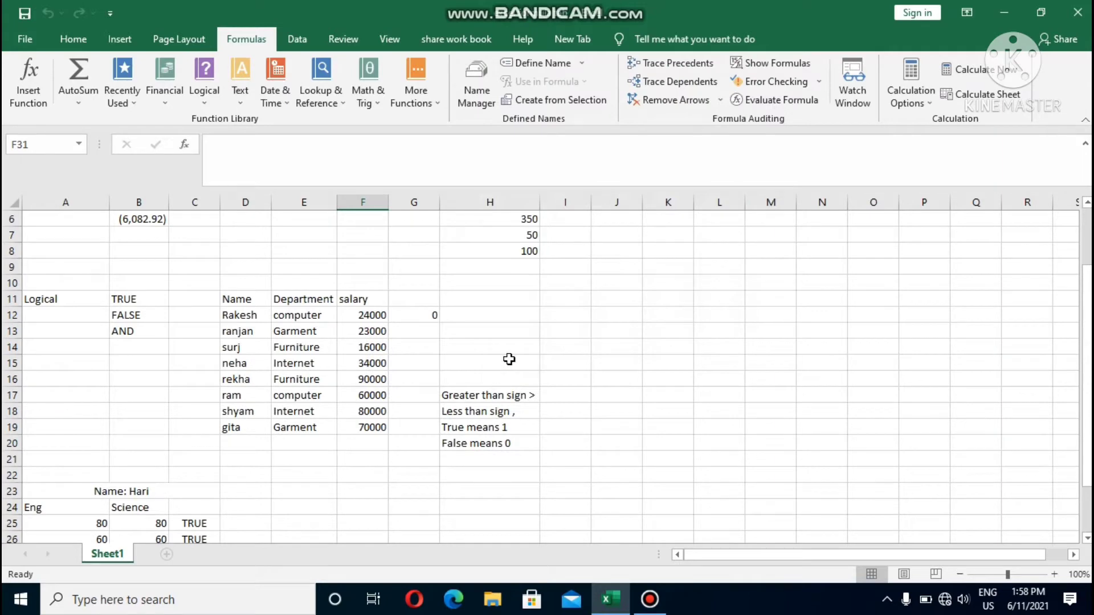
{"action": "scroll", "coordinate": [510, 359], "scroll_direction": "up", "scroll_amount": 2}
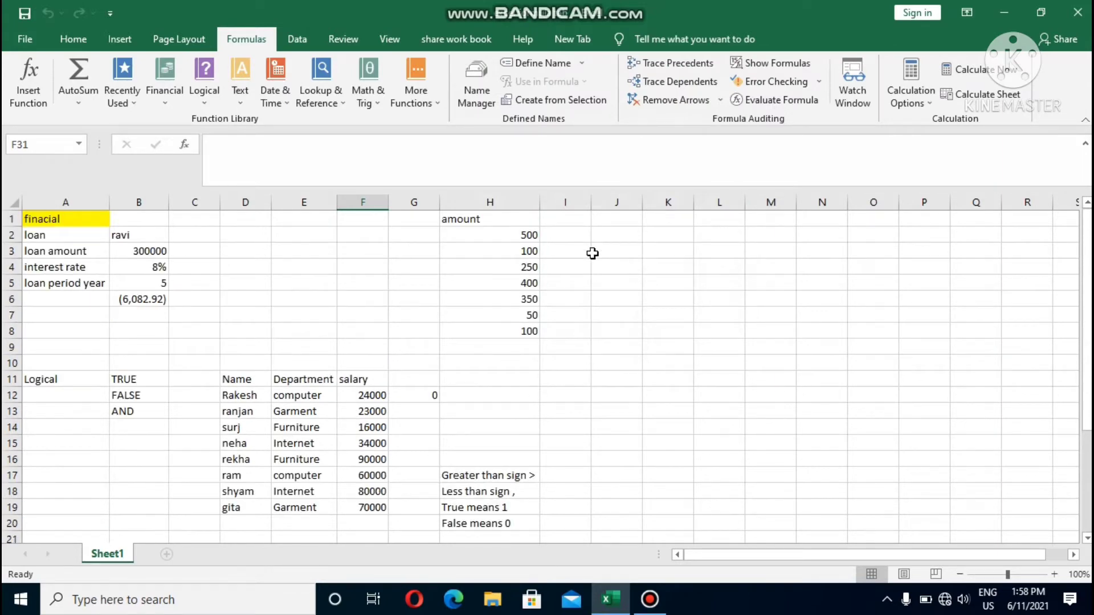
- Insert =SUM(H2,H3) into J3 through Insert Function, totalling the first two amounts to 600
{"action": "left_click", "coordinate": [622, 255]}
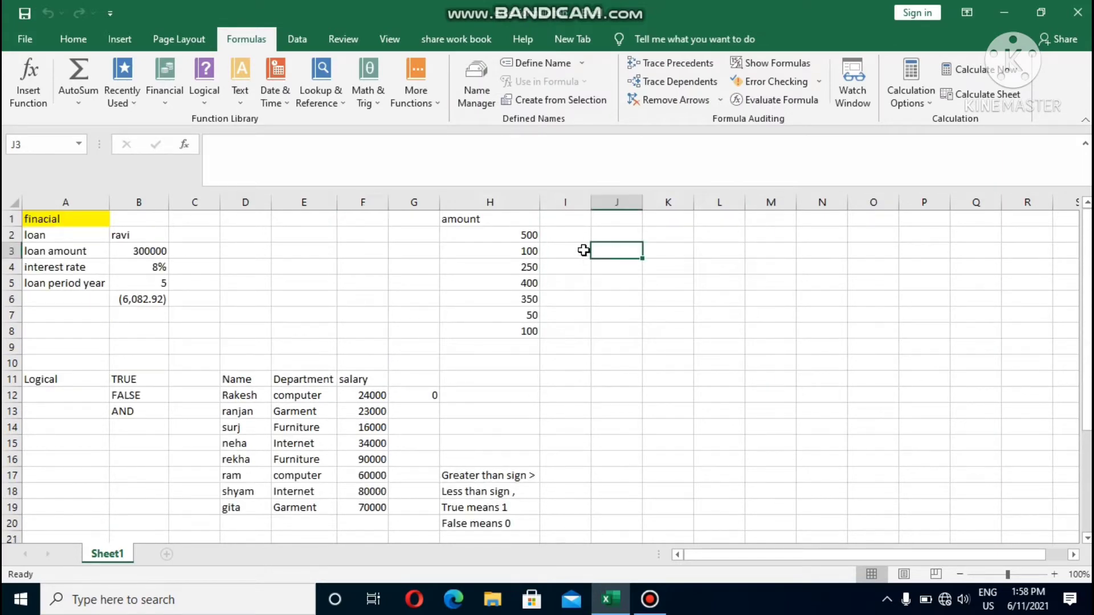
{"action": "left_click", "coordinate": [36, 86]}
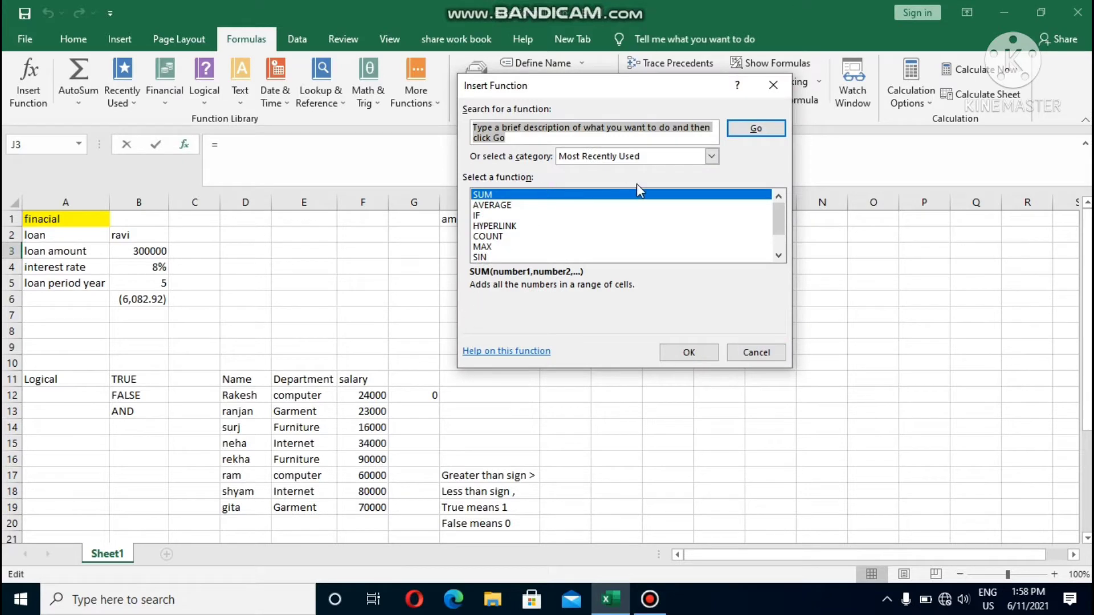
{"action": "left_click", "coordinate": [711, 156]}
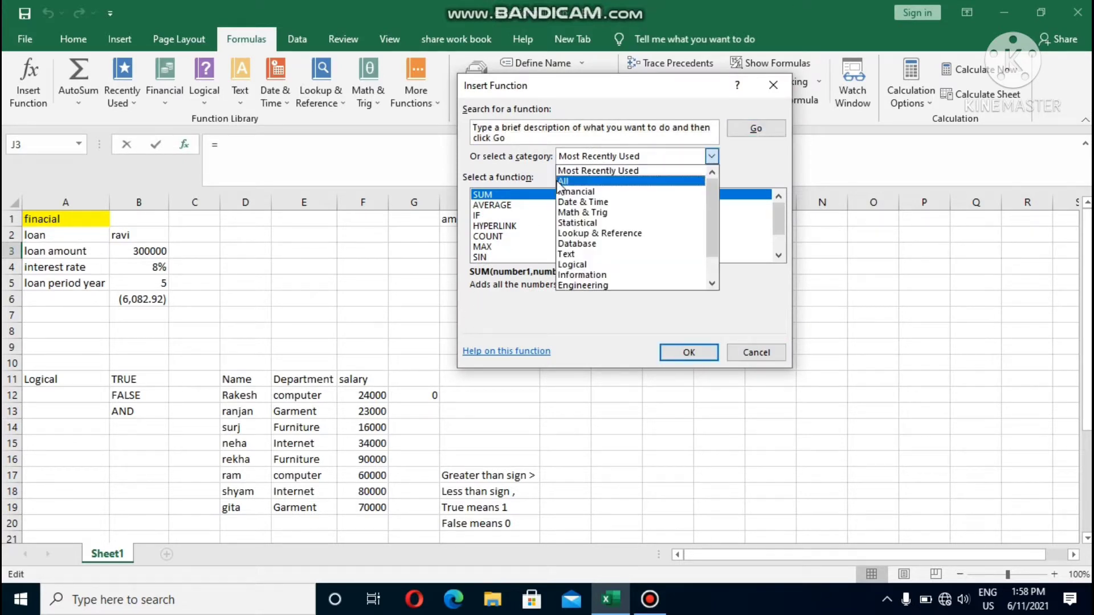
{"action": "left_click", "coordinate": [810, 252]}
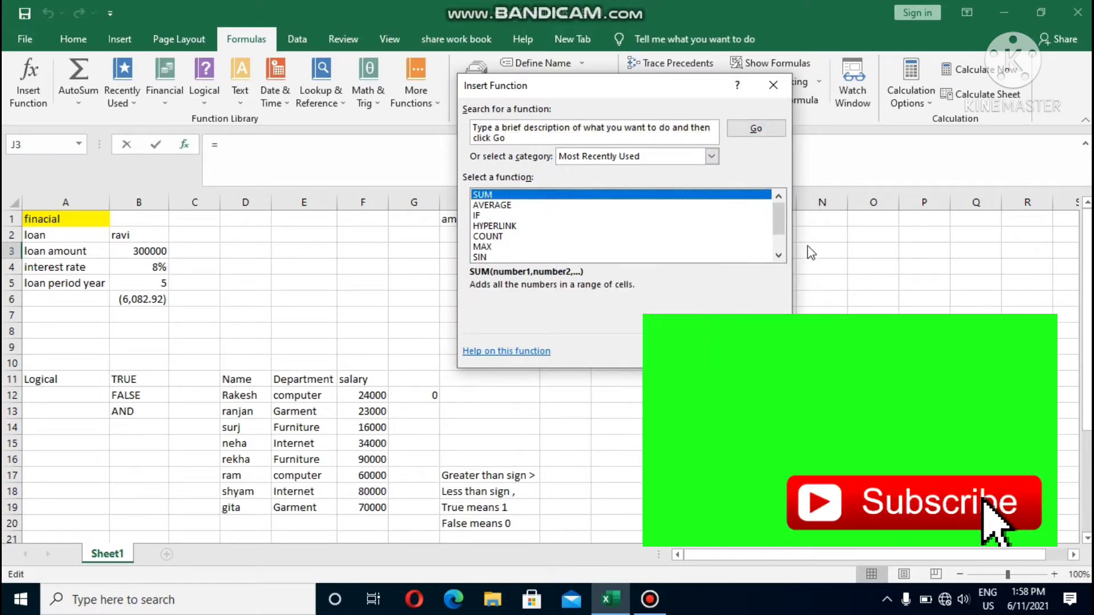
{"action": "left_click", "coordinate": [707, 351]}
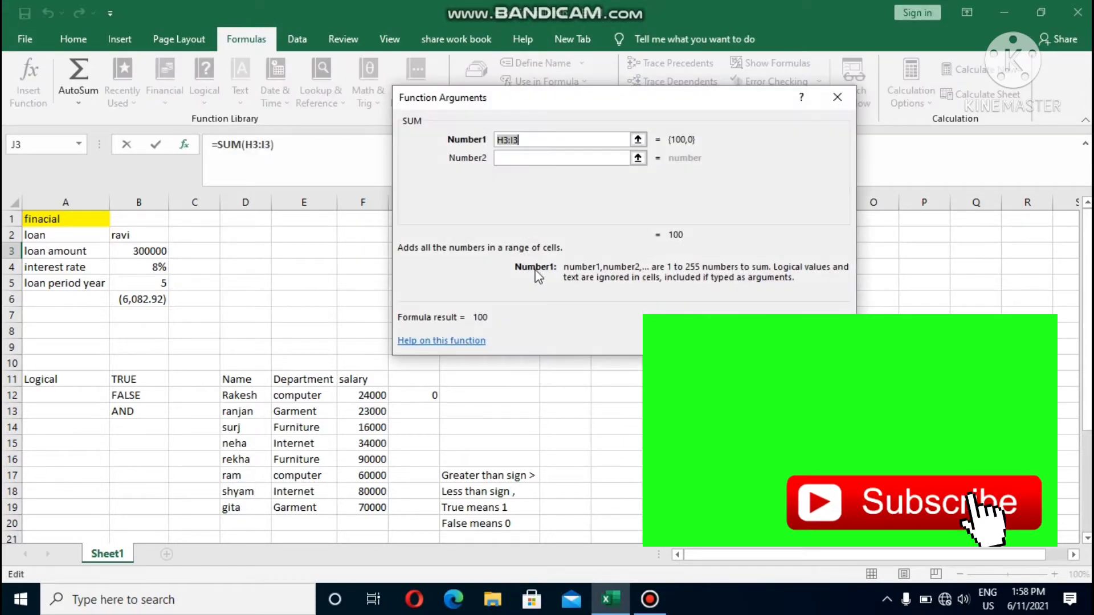
{"action": "mouse_move", "coordinate": [500, 94]}
{"action": "left_mouse_down"}
{"action": "mouse_move", "coordinate": [756, 91]}
{"action": "mouse_move", "coordinate": [814, 111]}
{"action": "left_mouse_up"}
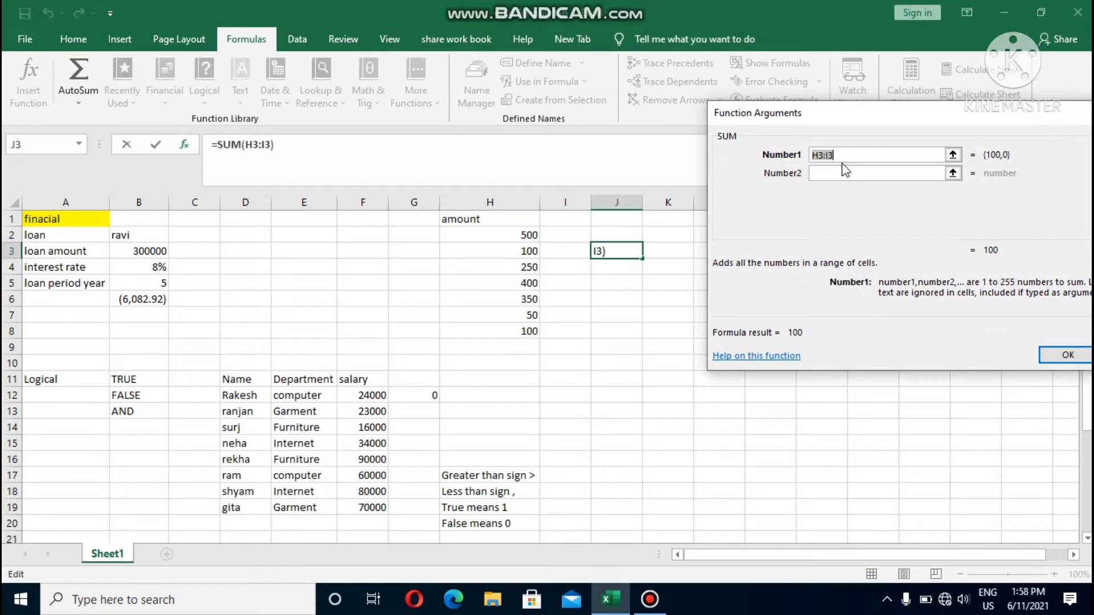
{"action": "key", "text": "BackSpace"}
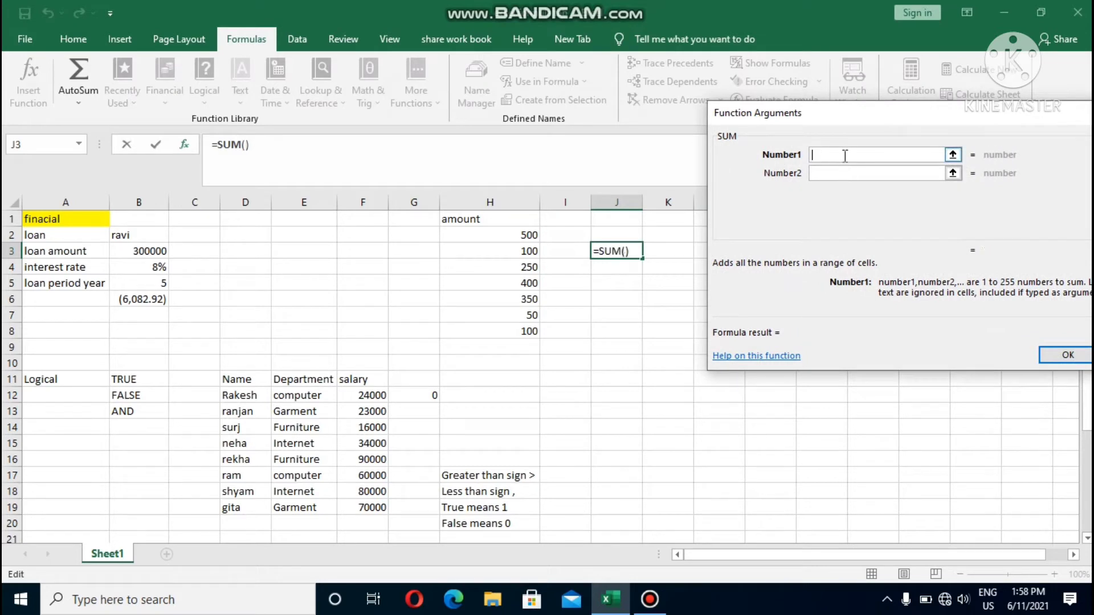
{"action": "left_click", "coordinate": [504, 234]}
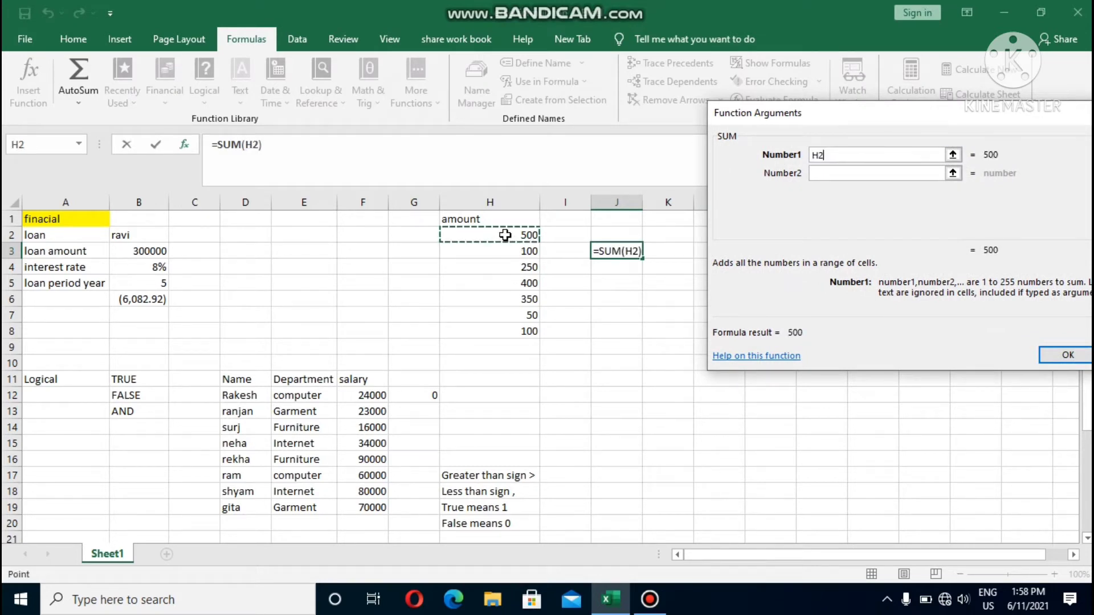
{"action": "left_click", "coordinate": [818, 173]}
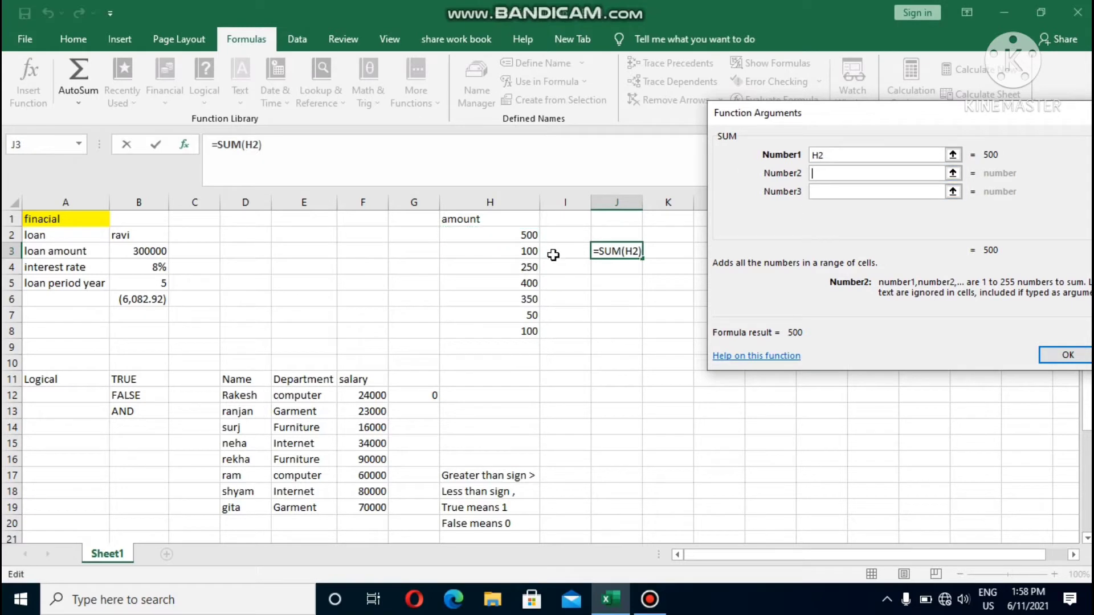
{"action": "left_click", "coordinate": [523, 252]}
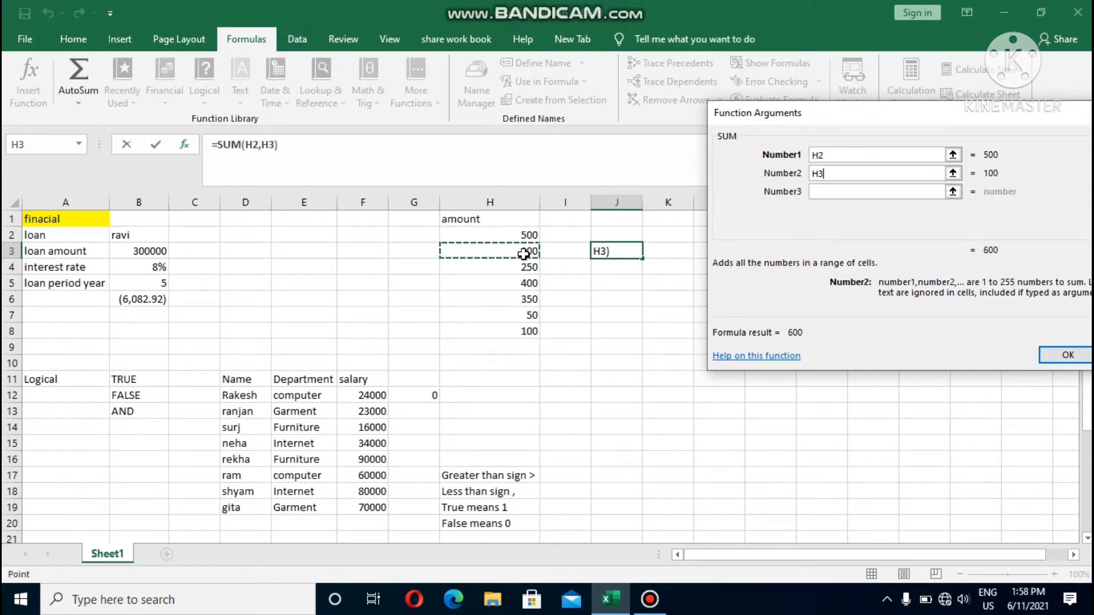
{"action": "left_click", "coordinate": [1065, 355]}
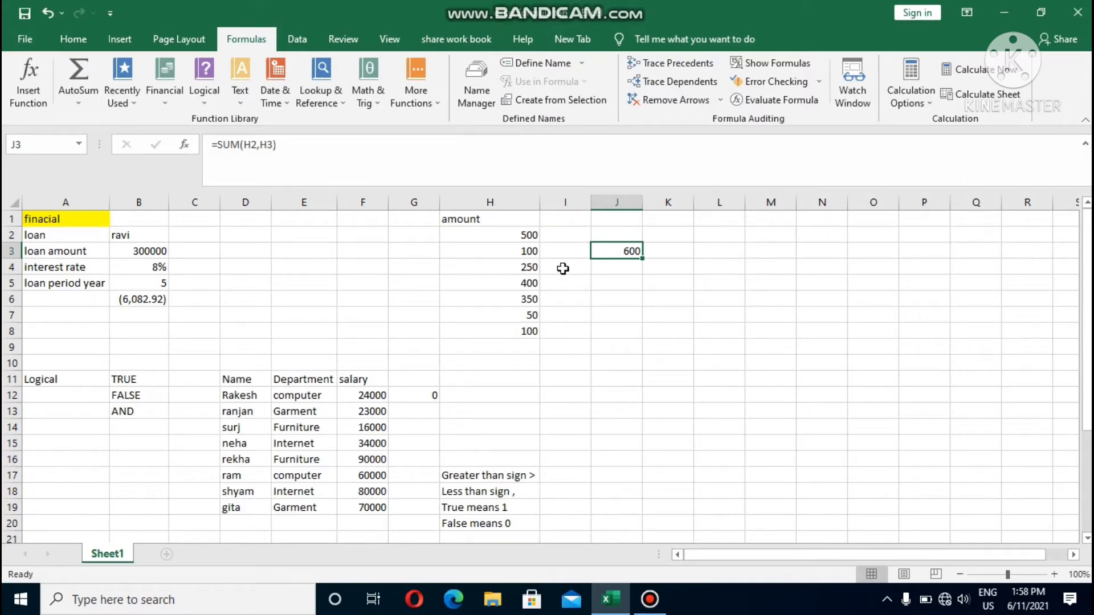
- Insert =COUNT(H2:H8) into J5, counting the seven amounts
{"action": "left_click", "coordinate": [621, 284]}
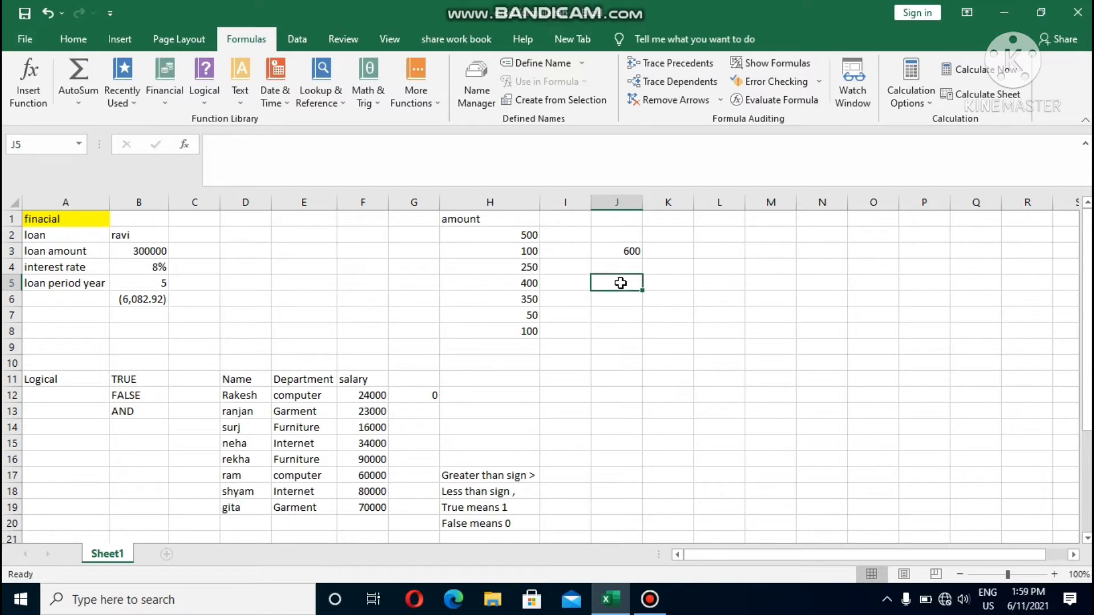
{"action": "left_click", "coordinate": [30, 91]}
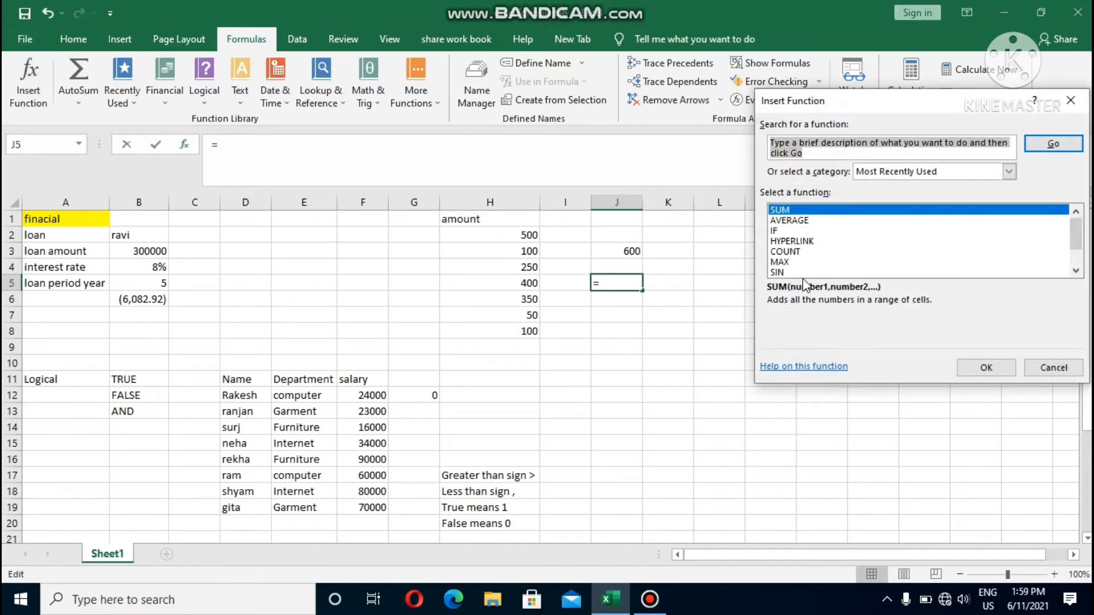
{"action": "left_click", "coordinate": [785, 252]}
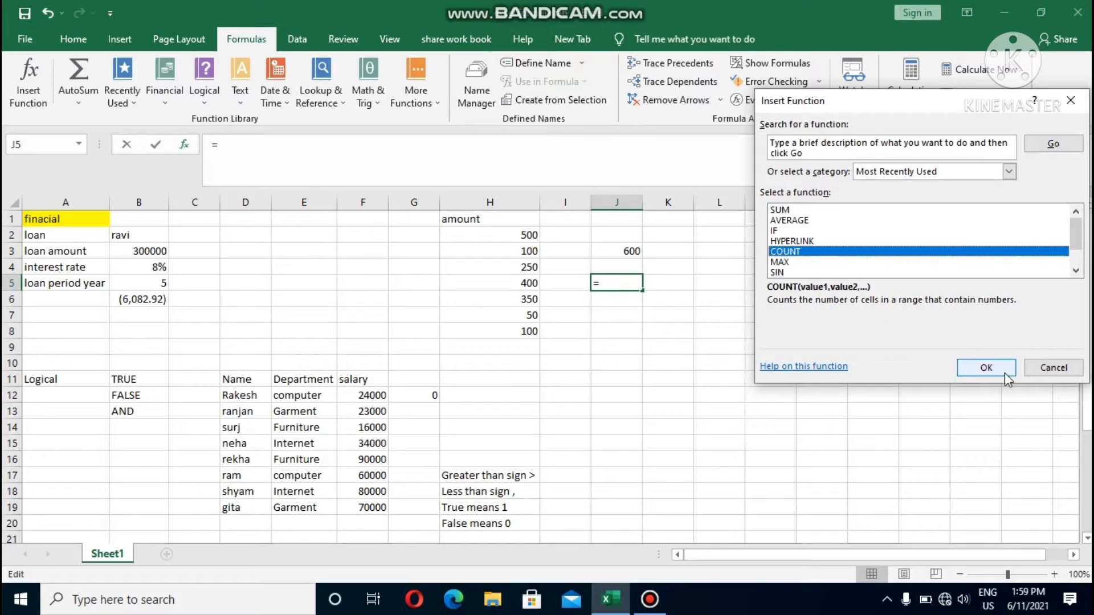
{"action": "left_click", "coordinate": [986, 368]}
{"action": "mouse_move", "coordinate": [751, 122]}
{"action": "left_mouse_down"}
{"action": "mouse_move", "coordinate": [775, 143]}
{"action": "mouse_move", "coordinate": [860, 130]}
{"action": "left_mouse_up"}
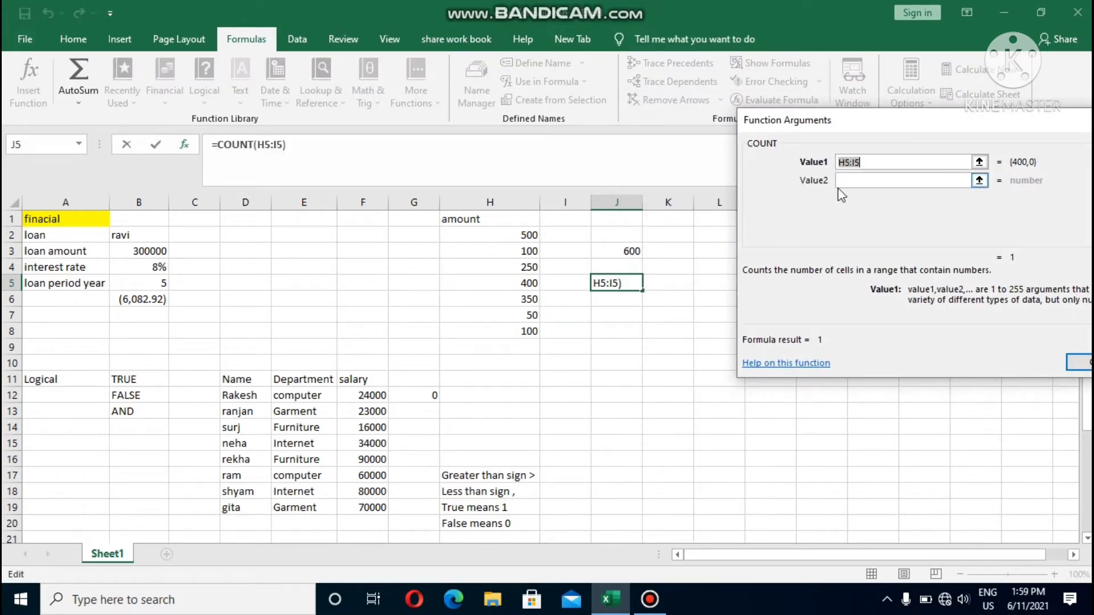
{"action": "key", "text": "BackSpace"}
{"action": "left_click_drag", "start_coordinate": [515, 234], "coordinate": [517, 332]}
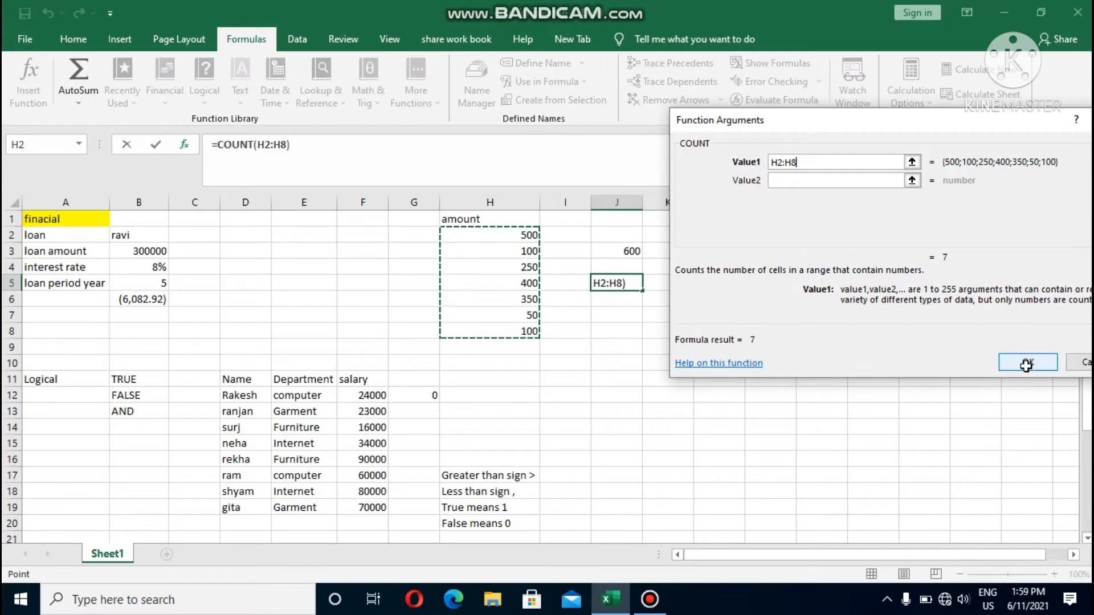
{"action": "left_click", "coordinate": [1025, 363]}
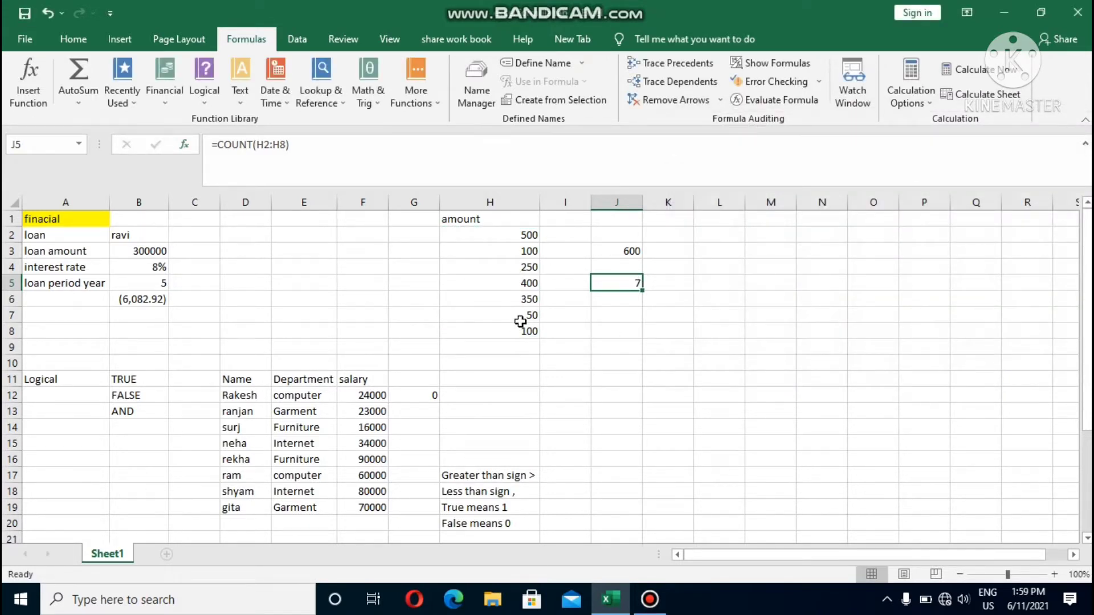
- Delete the 600 total from J3 and select the J5 count to clear it
{"action": "left_click", "coordinate": [624, 251]}
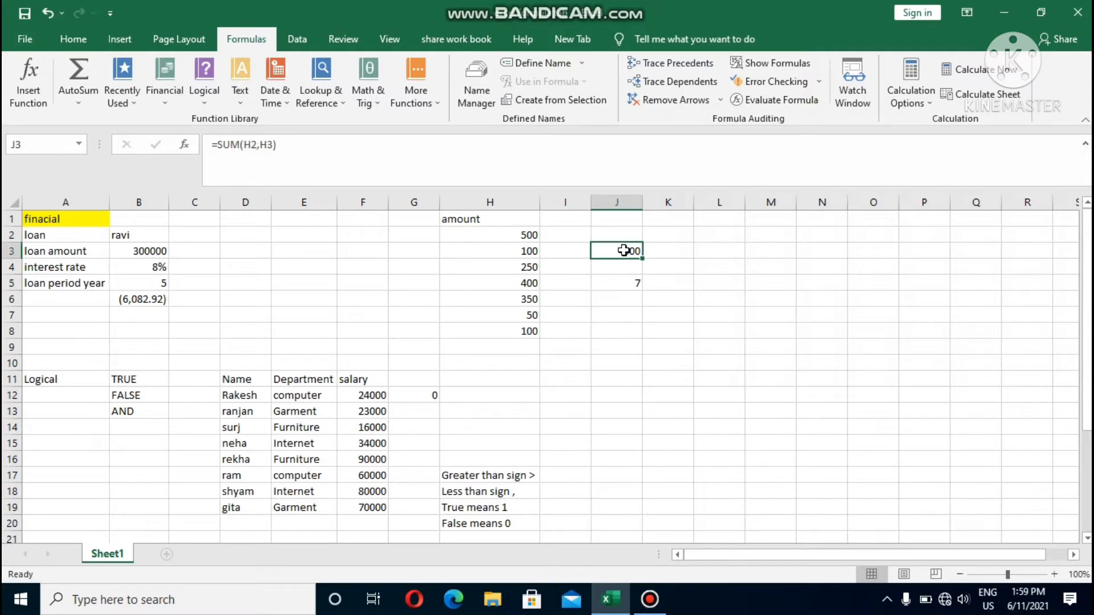
{"action": "key", "text": "Delete"}
{"action": "left_click", "coordinate": [632, 283]}
{"action": "key", "text": "Delete"}
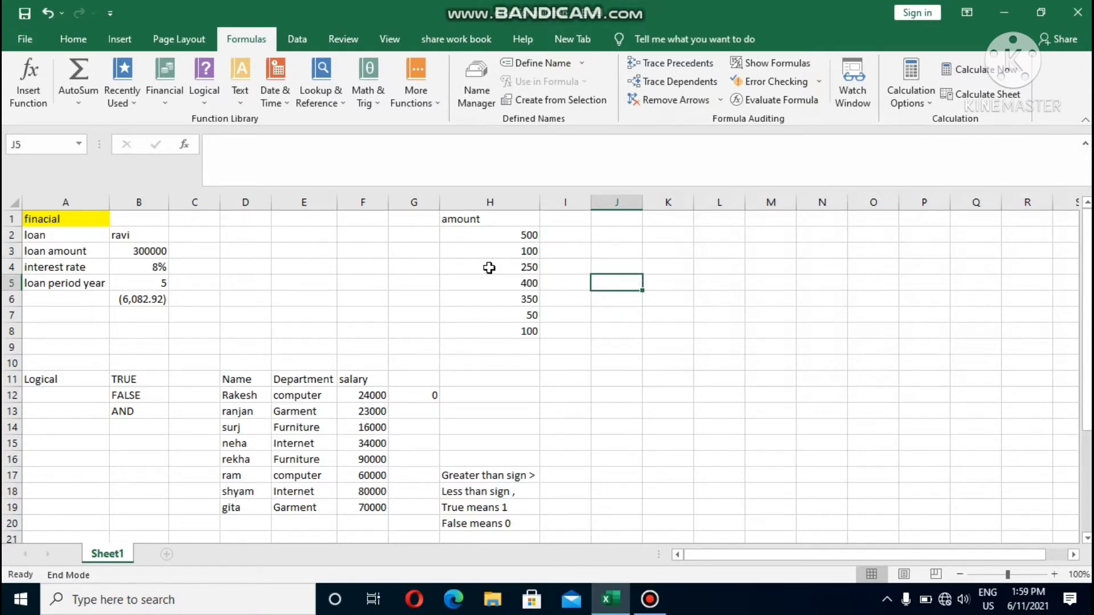
{"action": "left_click", "coordinate": [75, 105]}
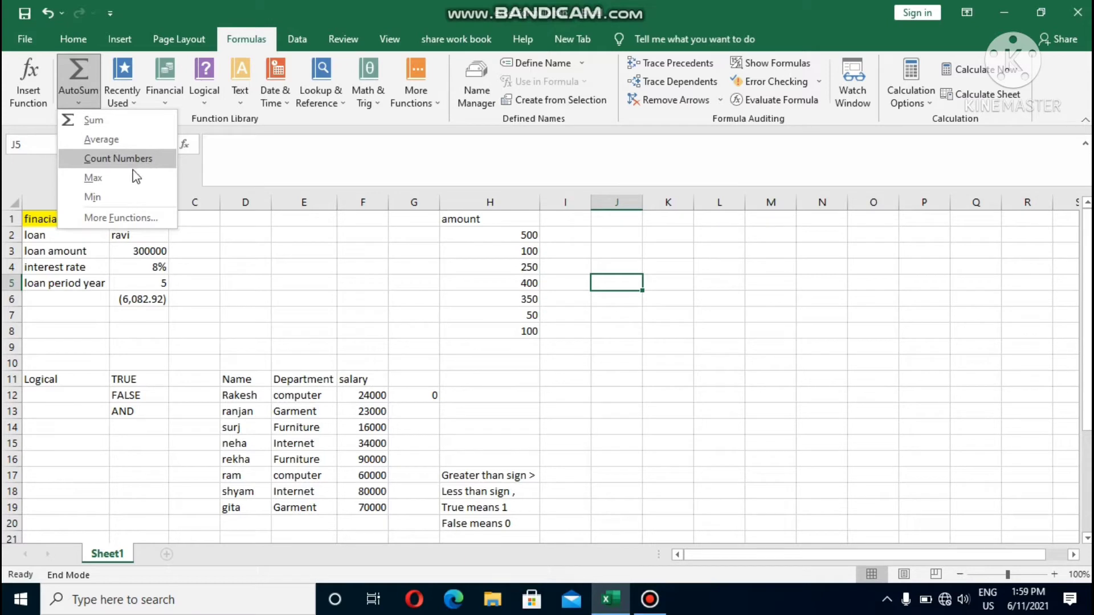
{"action": "left_click", "coordinate": [124, 123]}
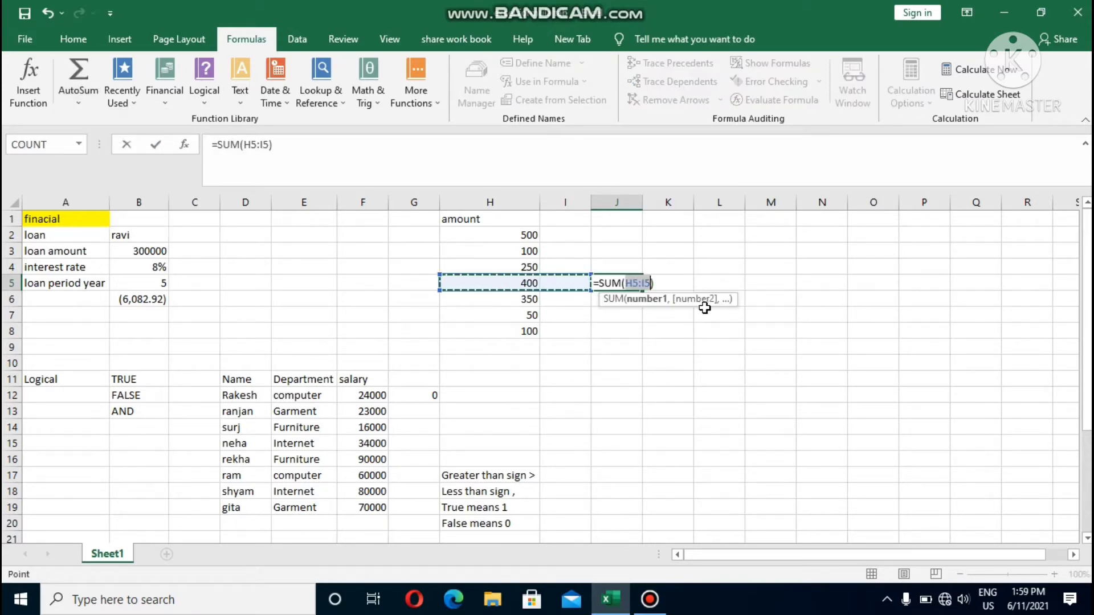
{"action": "key", "text": "BackSpace"}
{"action": "key", "text": "Return"}
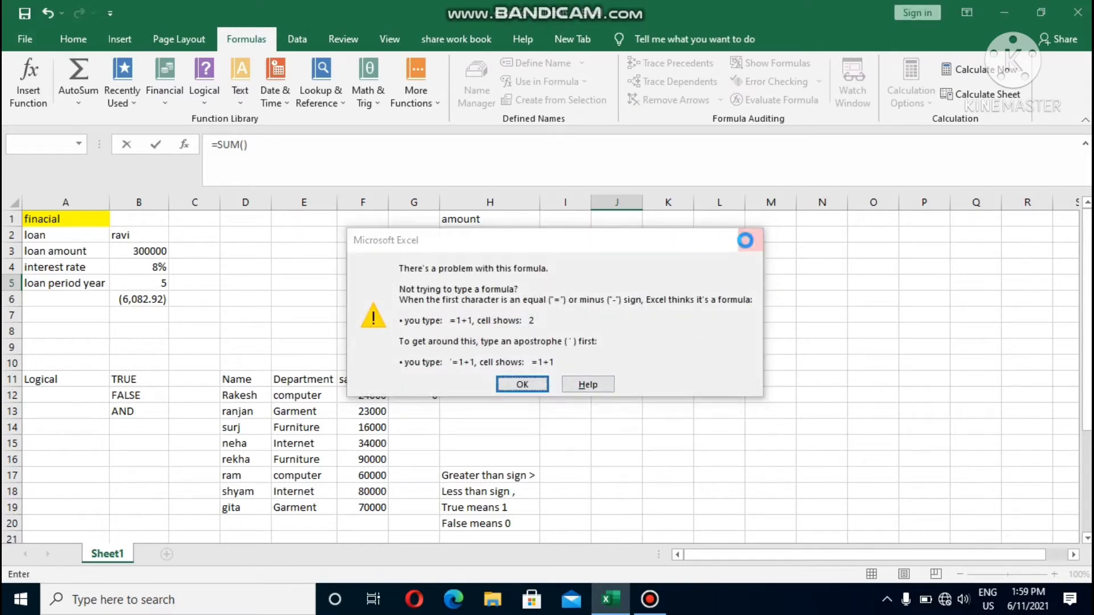
{"action": "key", "text": "Return"}
{"action": "key", "text": "BackSpace"}
{"action": "key", "text": "BackSpace"}
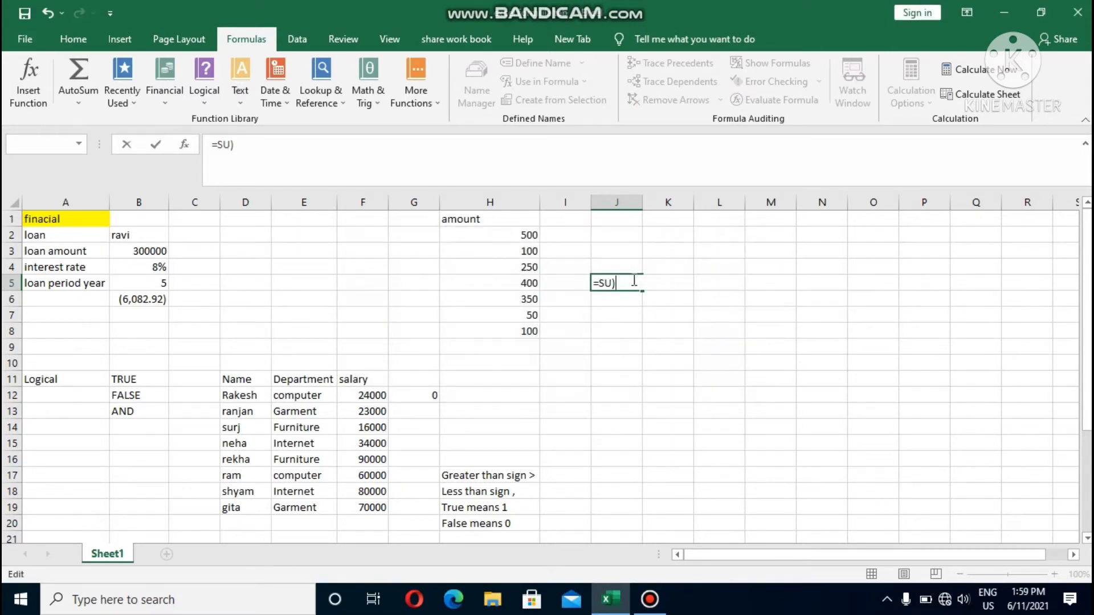
{"action": "key", "text": "BackSpace"}
{"action": "key", "text": "BackSpace"}
{"action": "key", "text": "BackSpace"}
{"action": "left_click", "coordinate": [593, 360]}
{"action": "left_click", "coordinate": [539, 348]}
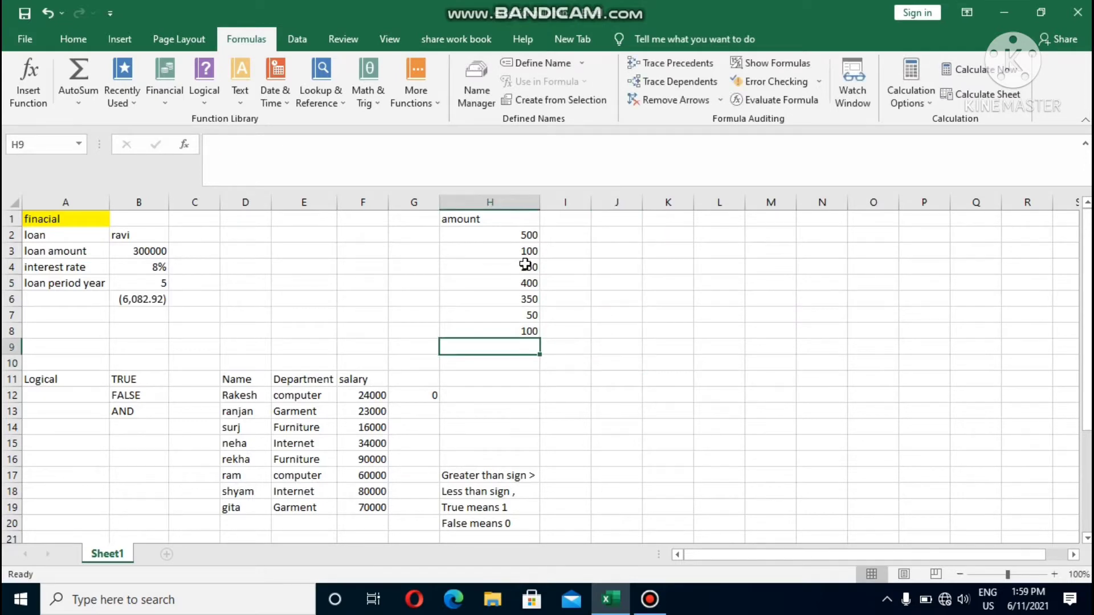
{"action": "left_click", "coordinate": [89, 107]}
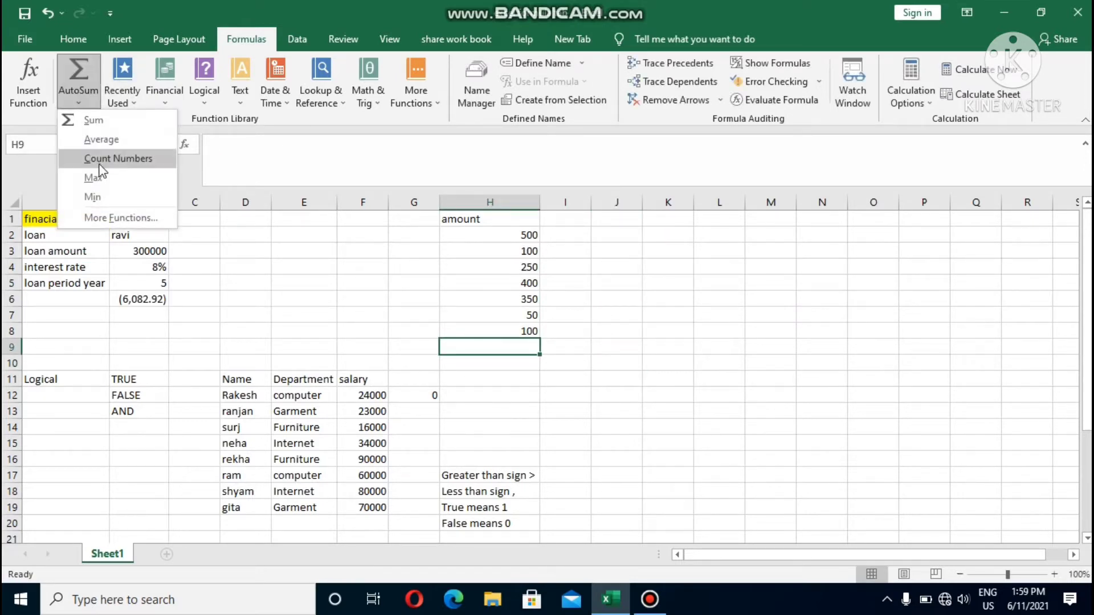
{"action": "left_click", "coordinate": [115, 120]}
{"action": "key", "text": "Return"}
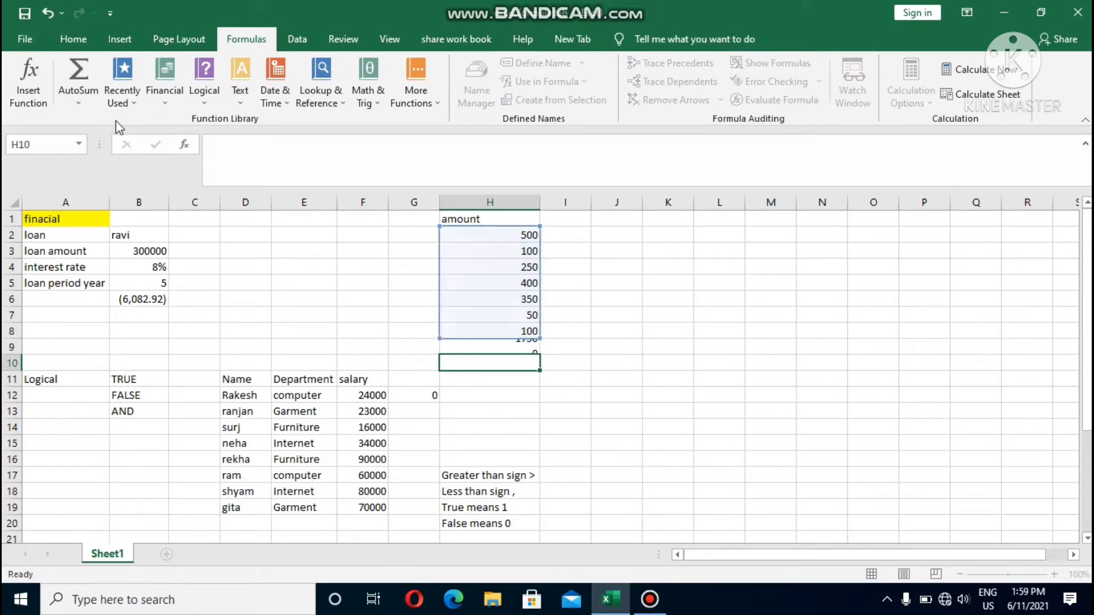
{"action": "left_click", "coordinate": [524, 348]}
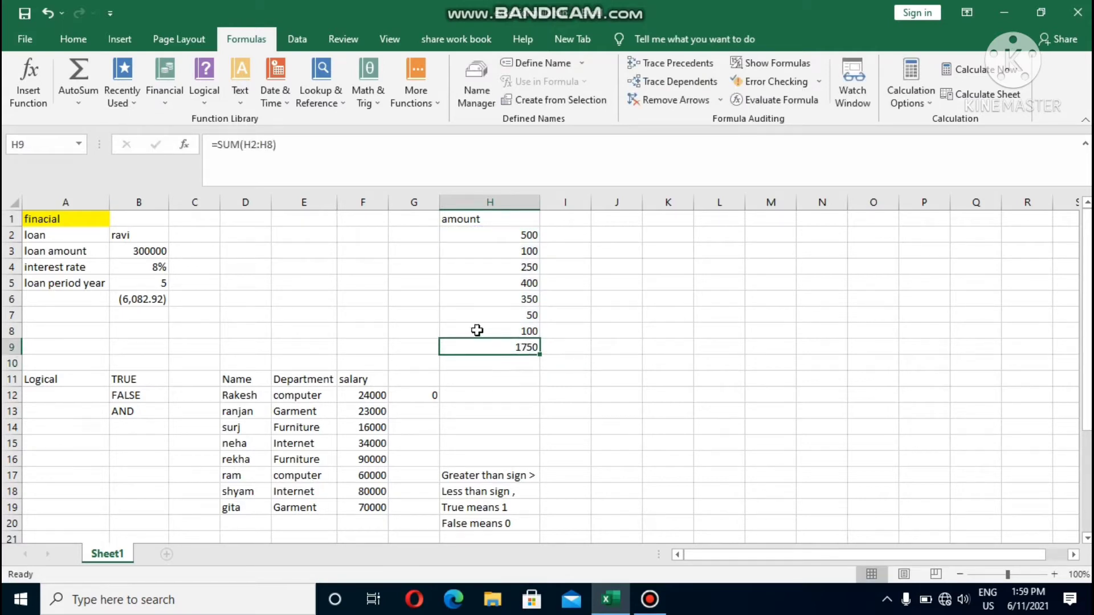
{"action": "left_click", "coordinate": [78, 104]}
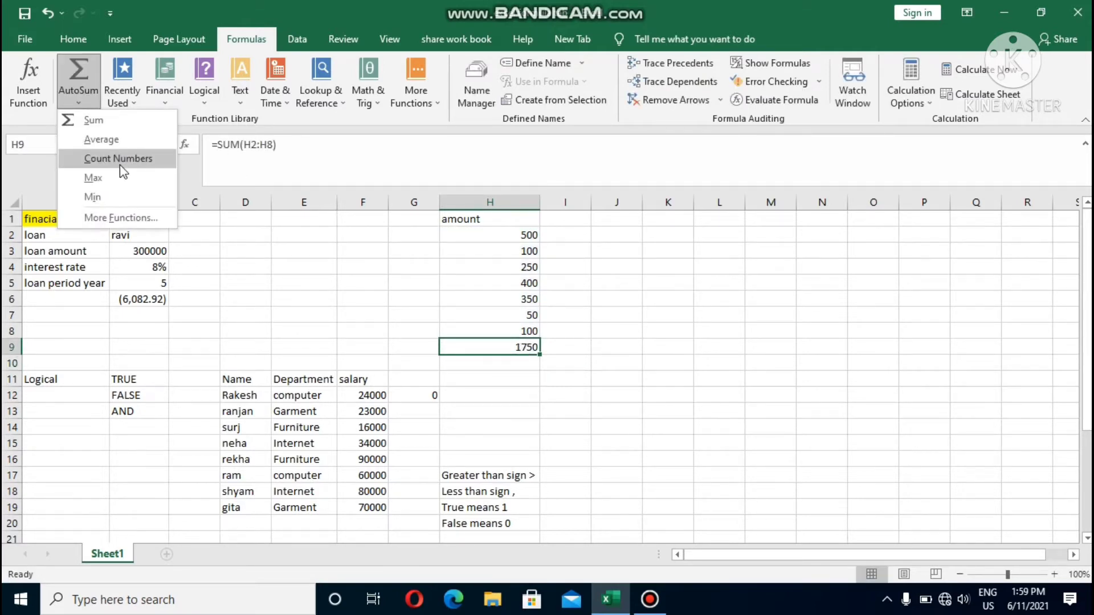
{"action": "left_click", "coordinate": [114, 178]}
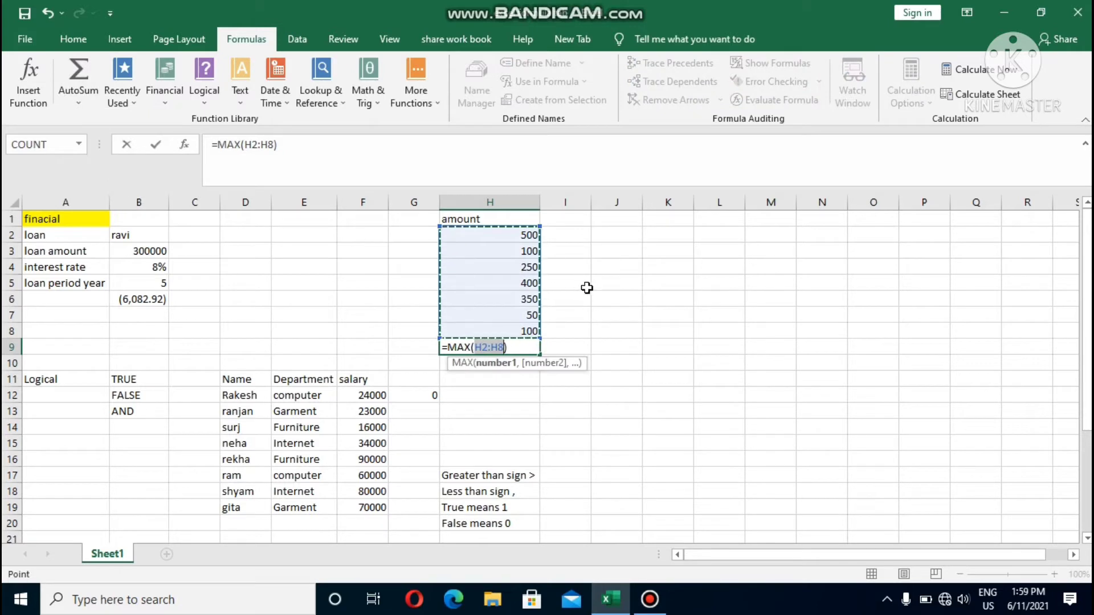
{"action": "key", "text": "Return"}
{"action": "left_click", "coordinate": [501, 345]}
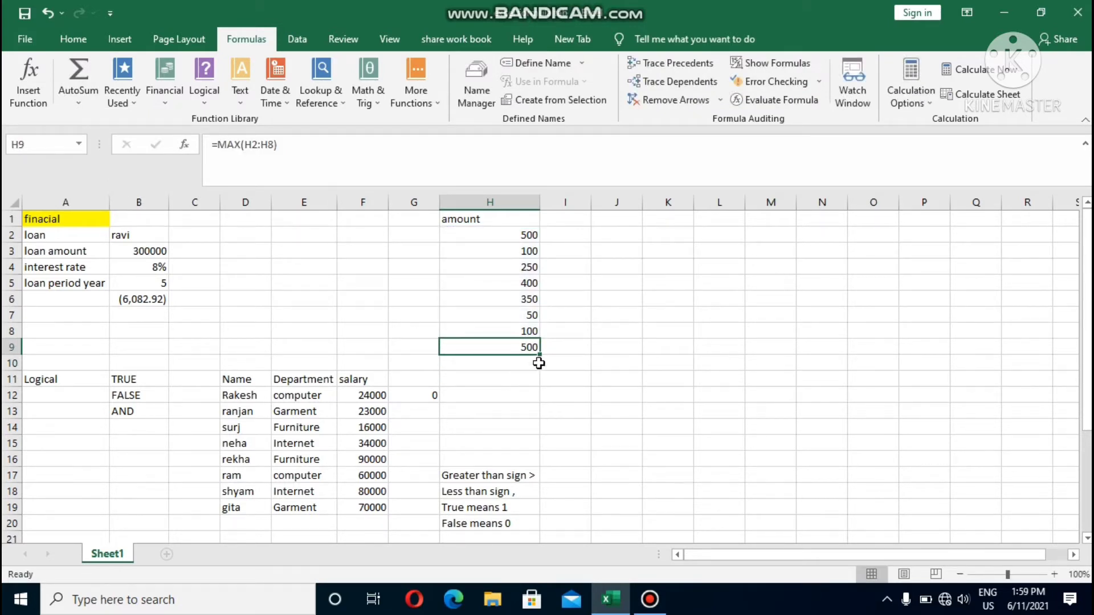
{"action": "left_click", "coordinate": [73, 94]}
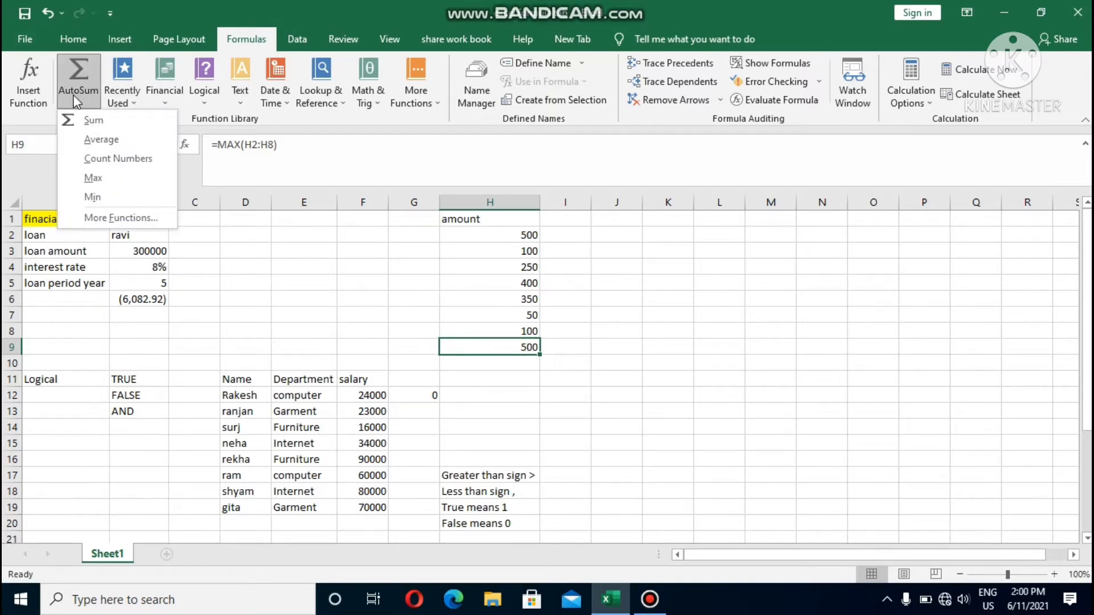
{"action": "left_click", "coordinate": [108, 196]}
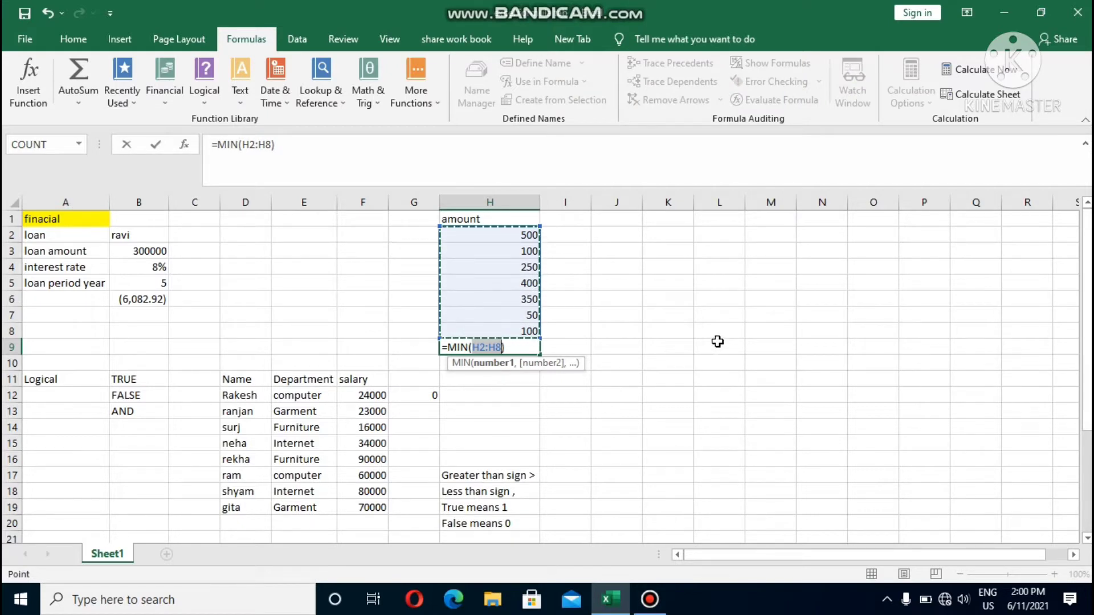
{"action": "key", "text": "Return"}
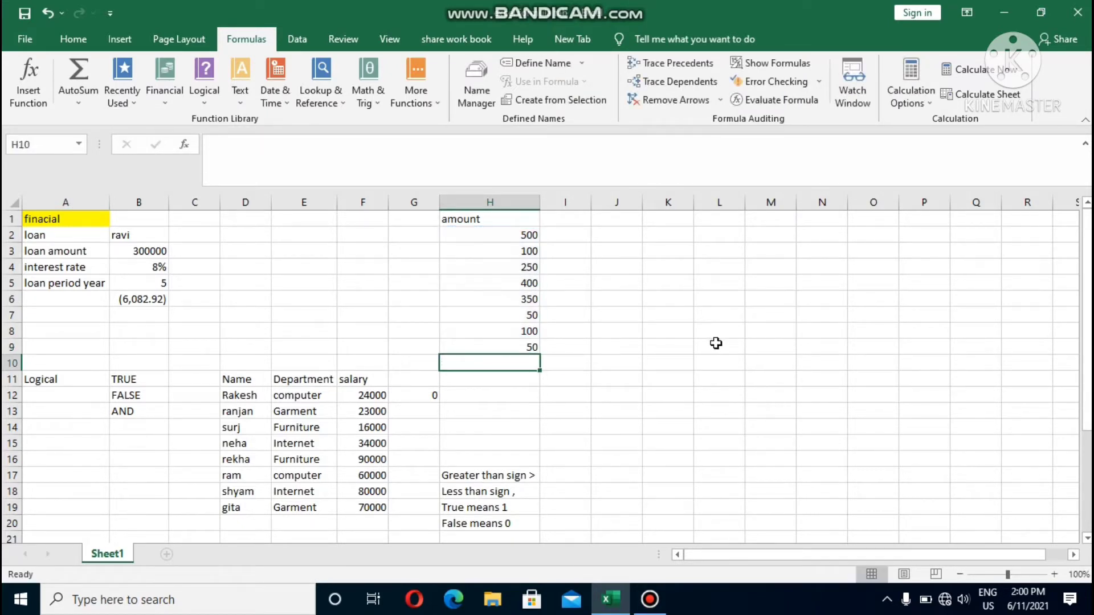
{"action": "left_click", "coordinate": [525, 342]}
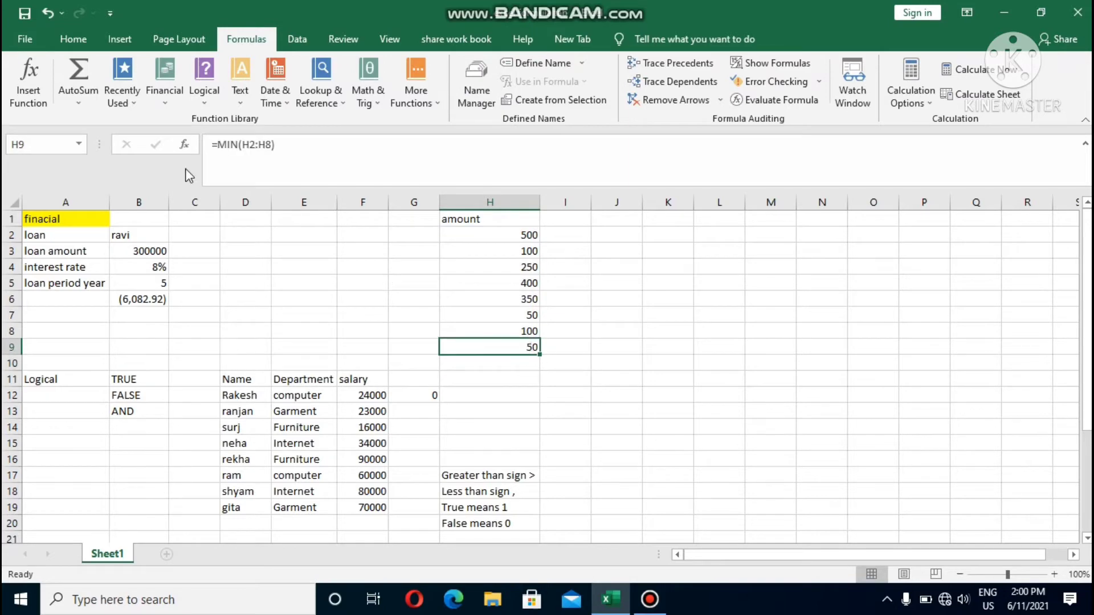
{"action": "left_click", "coordinate": [85, 90]}
{"action": "left_click", "coordinate": [111, 159]}
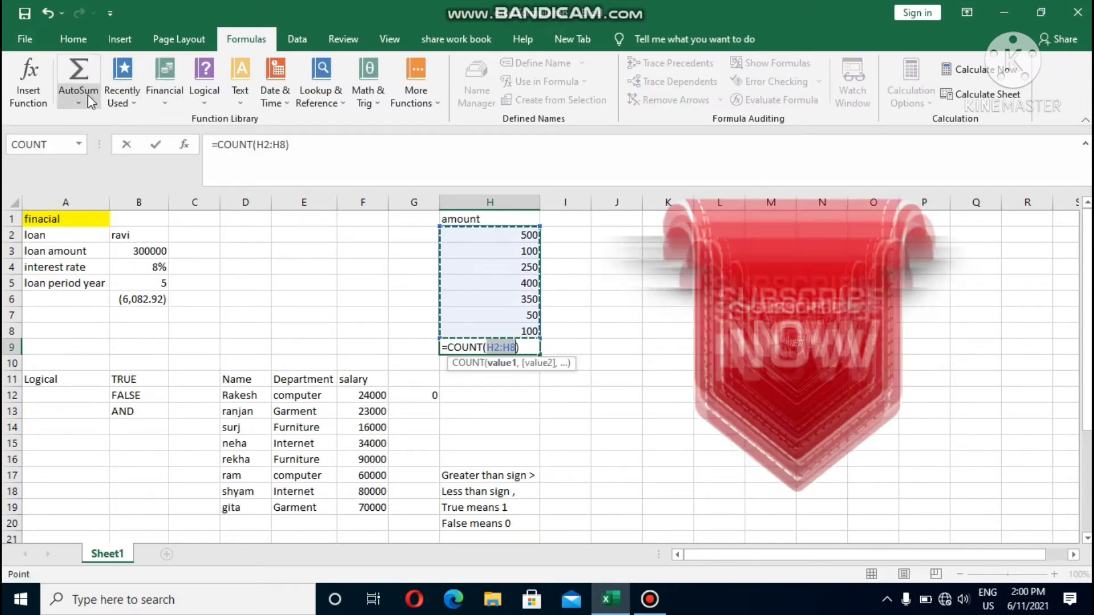
{"action": "left_click", "coordinate": [79, 103]}
{"action": "left_click", "coordinate": [110, 159]}
{"action": "key", "text": "Return"}
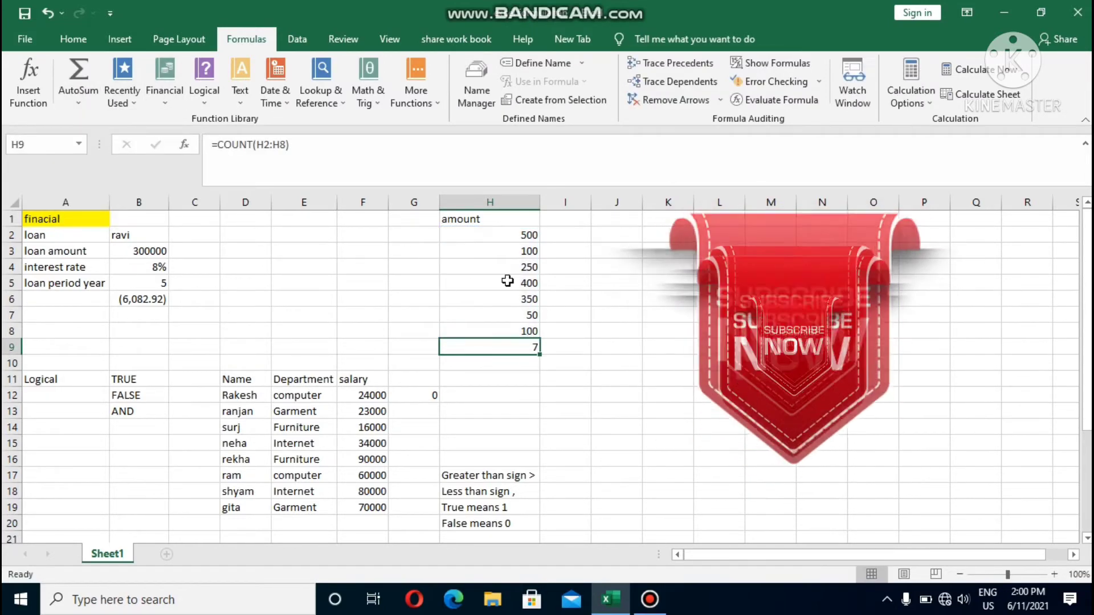
{"action": "left_click", "coordinate": [498, 342]}
{"action": "left_click", "coordinate": [78, 103]}
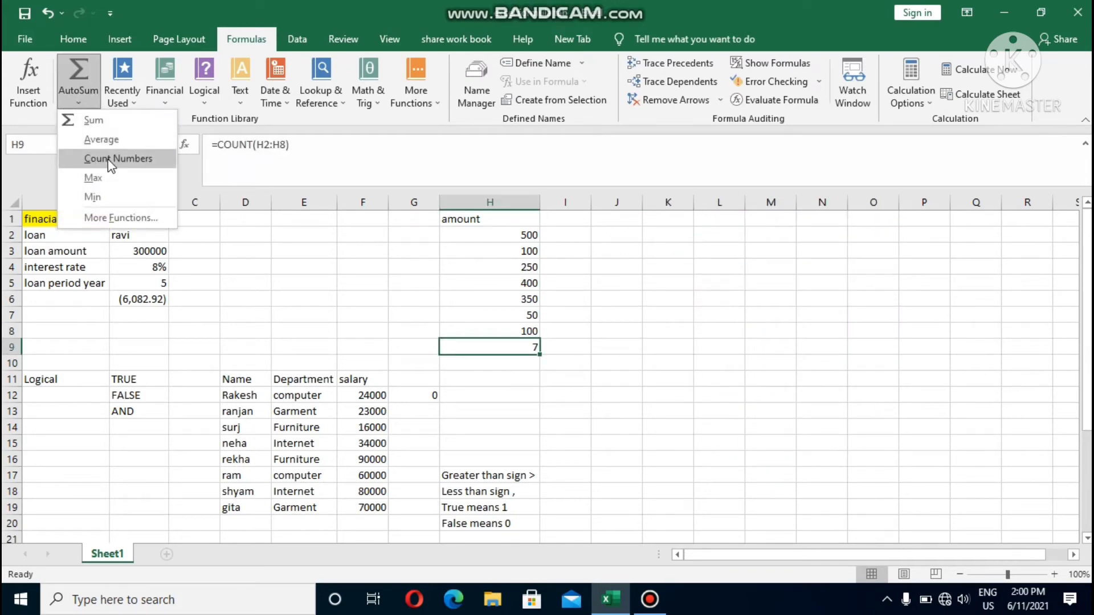
{"action": "left_click", "coordinate": [111, 138]}
{"action": "key", "text": "Return"}
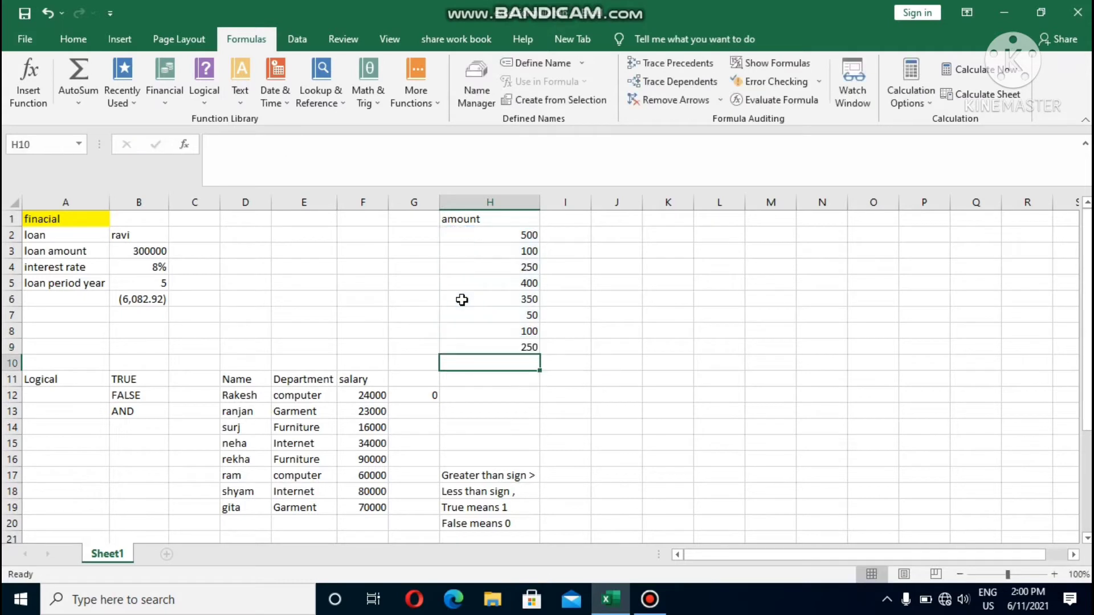
{"action": "left_click", "coordinate": [516, 346]}
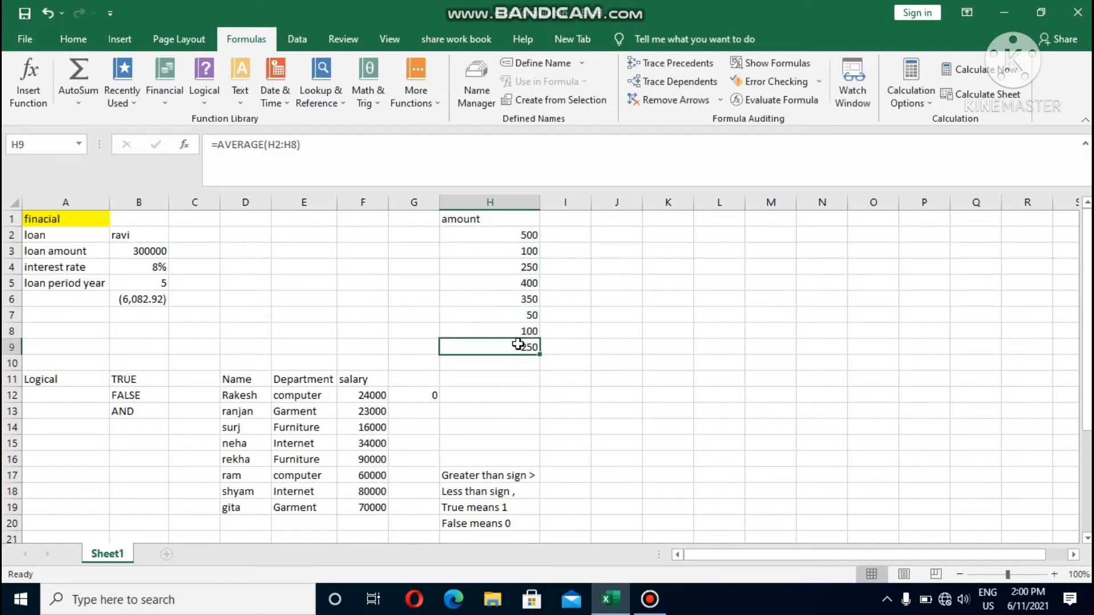
{"action": "key", "text": "Delete"}
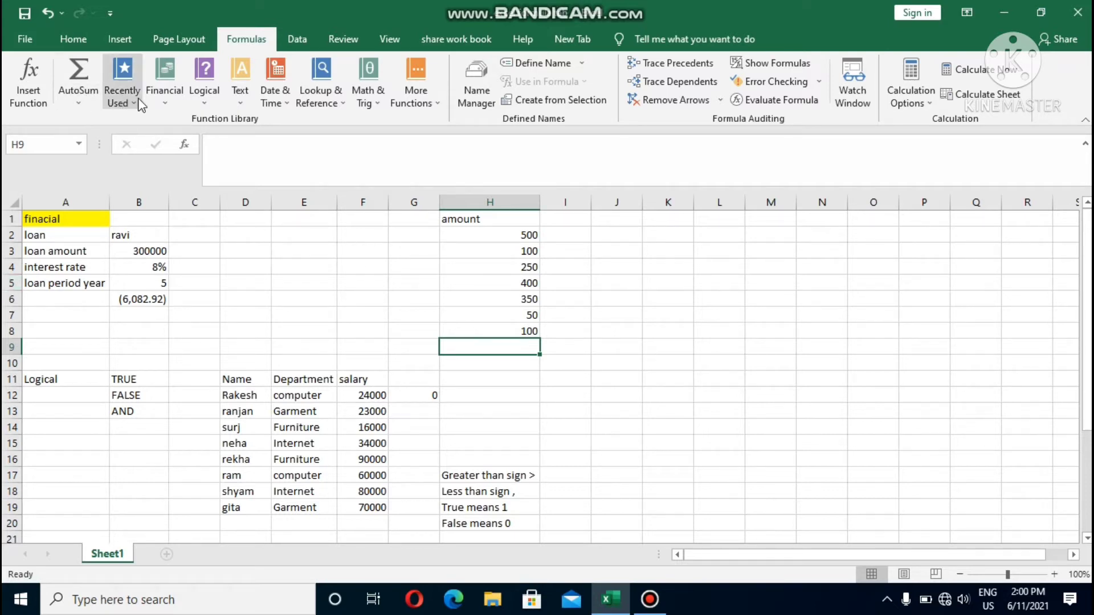
- Insert =COUNT(H2:H8) into H9 from Recently Used functions, showing 7
{"action": "left_click", "coordinate": [140, 103]}
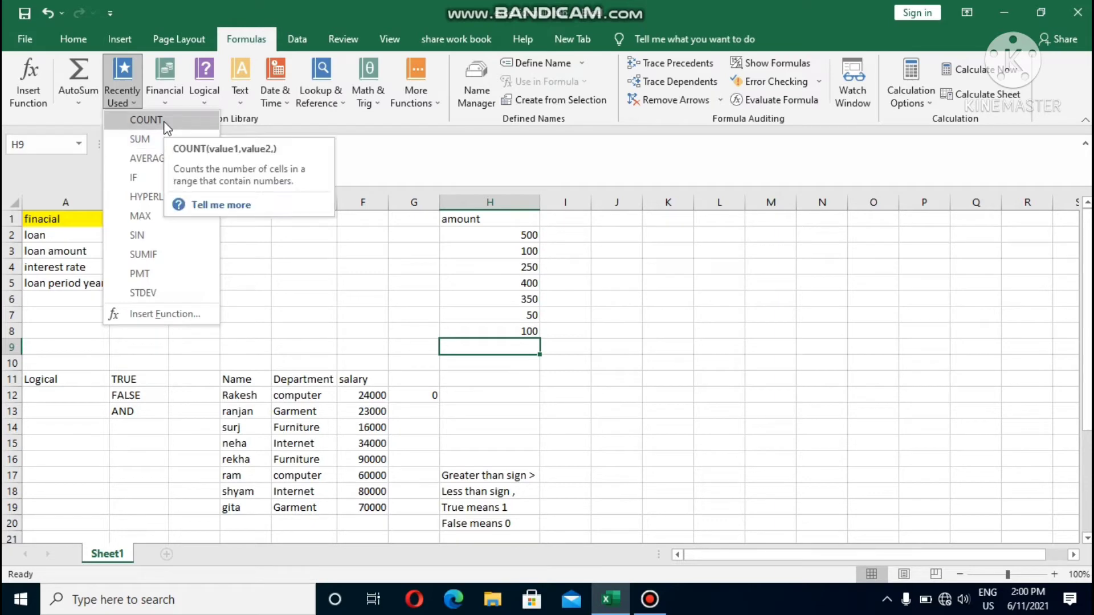
{"action": "left_click", "coordinate": [162, 120]}
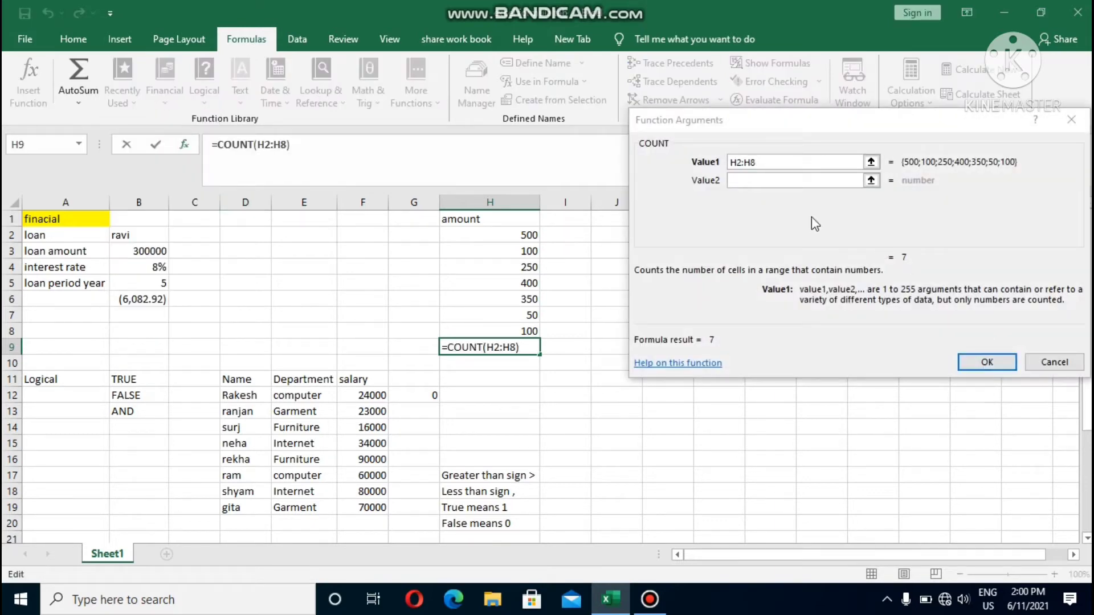
{"action": "left_click", "coordinate": [698, 165]}
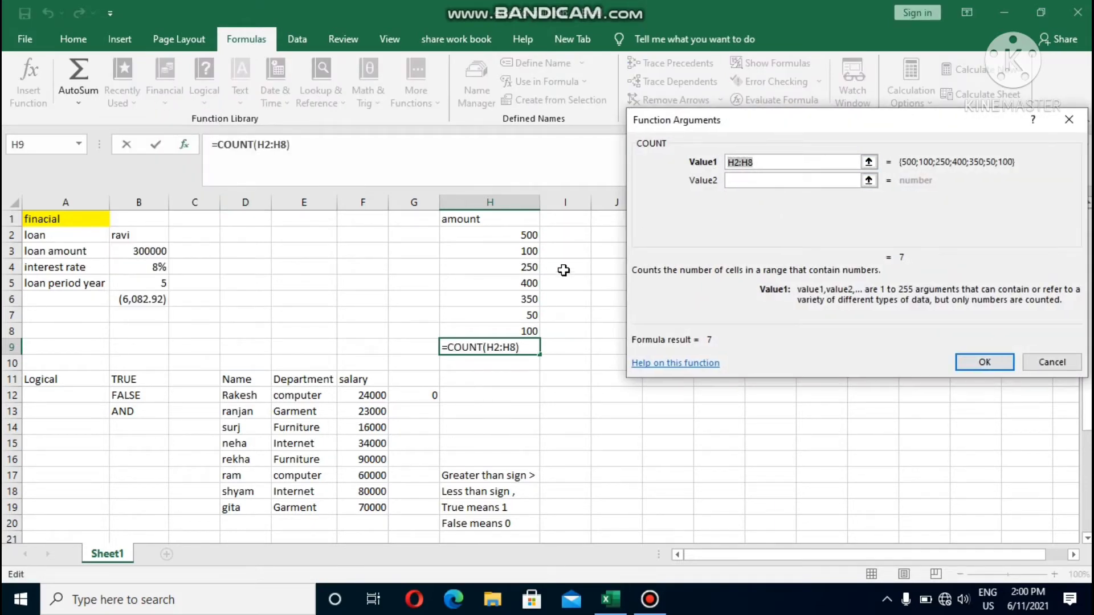
{"action": "key", "text": "BackSpace"}
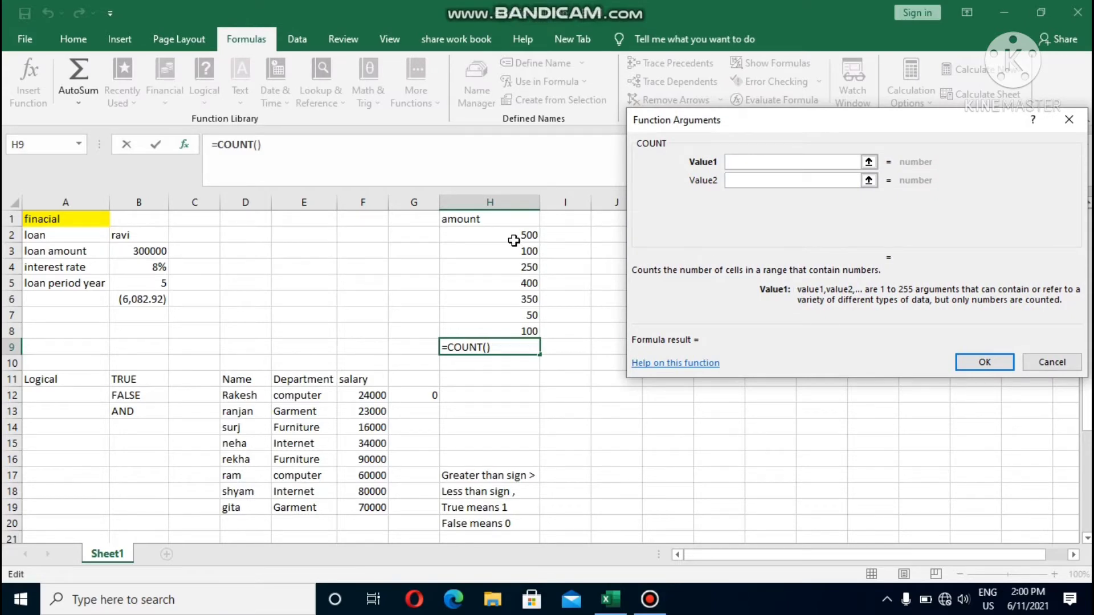
{"action": "left_click_drag", "start_coordinate": [513, 234], "coordinate": [510, 331]}
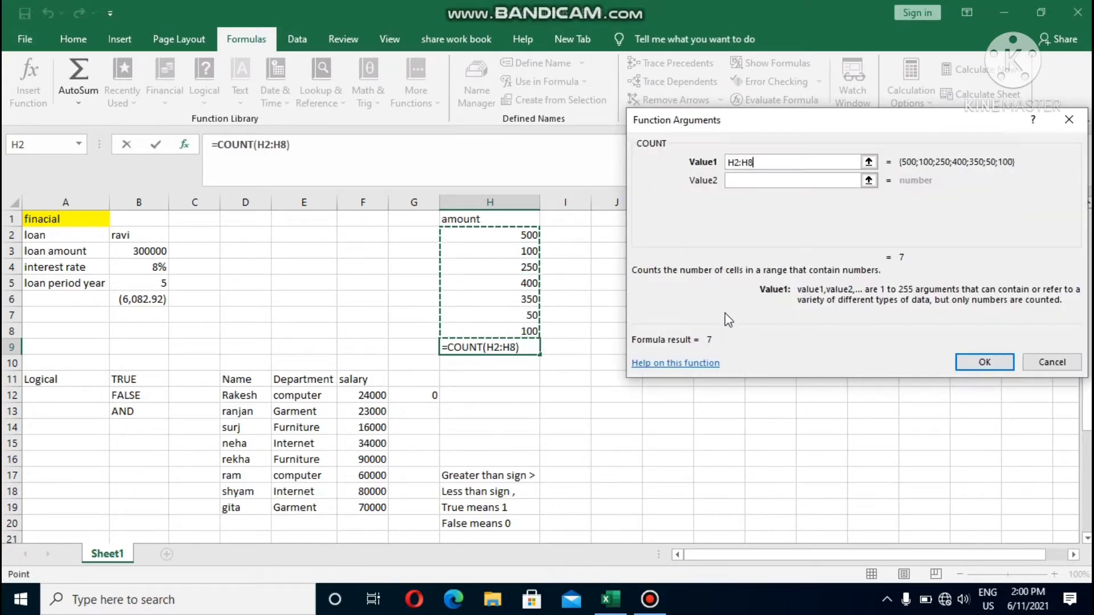
{"action": "key", "text": "Return"}
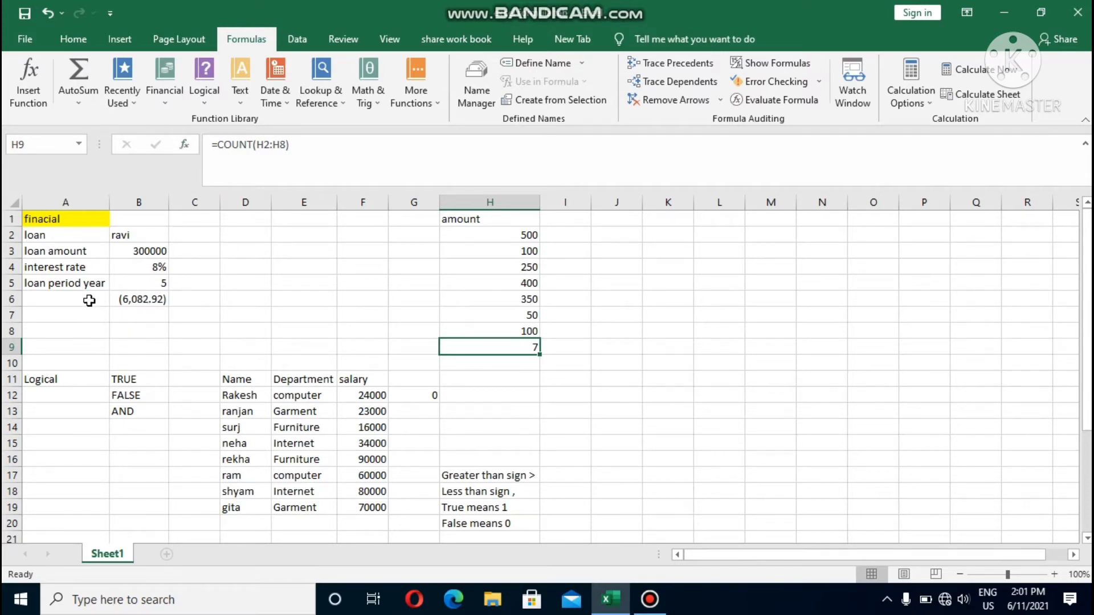
- Clear the payment in B6 and label A6:A8 as pmt, ipmt and ppmt
{"action": "left_click", "coordinate": [164, 303]}
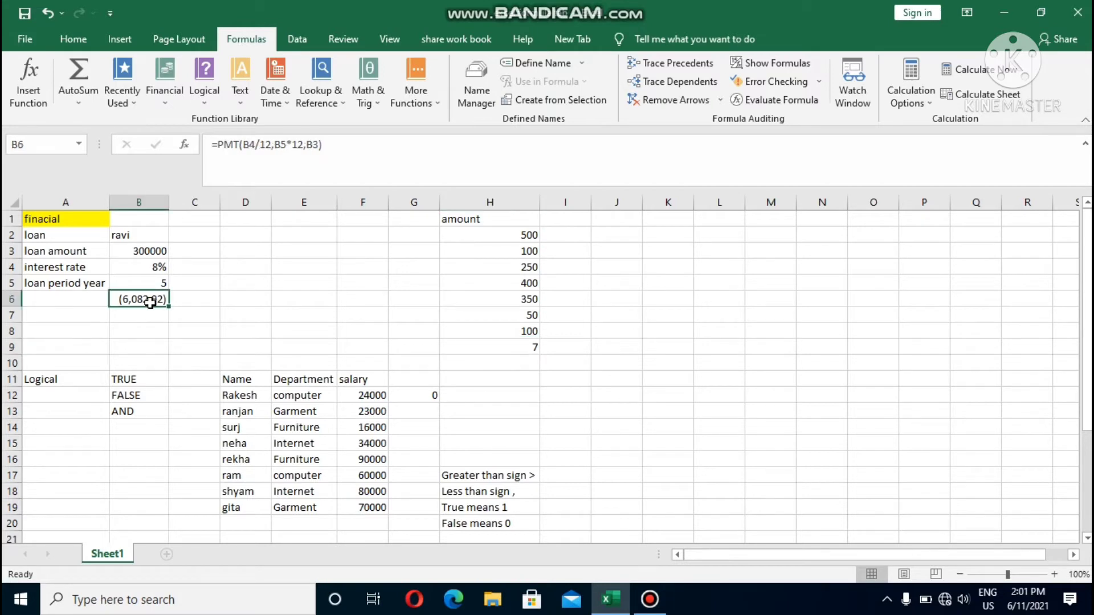
{"action": "key", "text": "Delete"}
{"action": "left_click", "coordinate": [78, 301]}
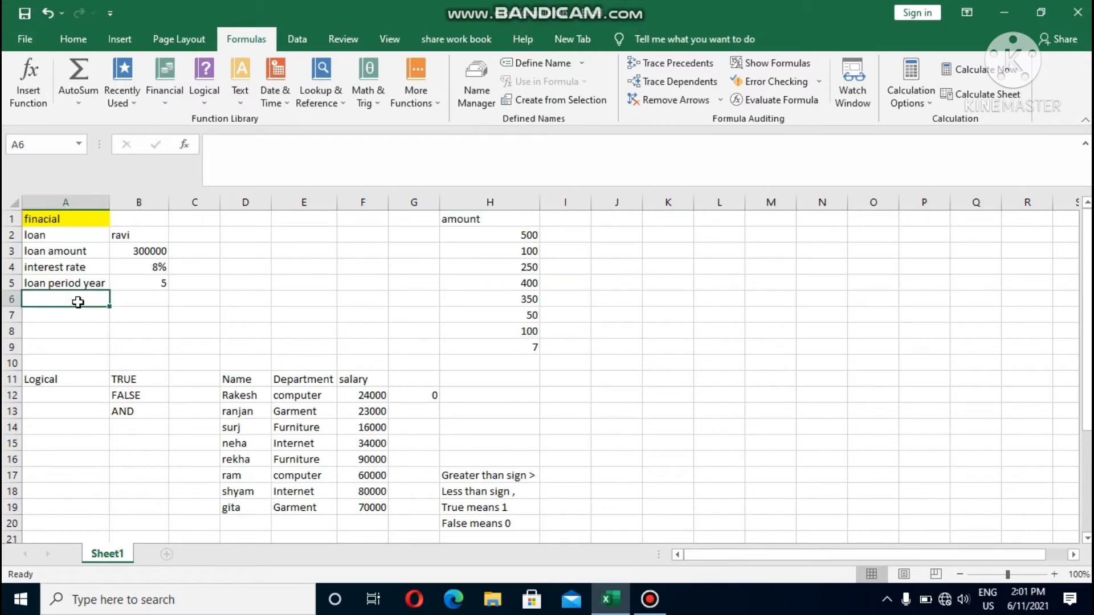
{"action": "type", "text": "pmt"}
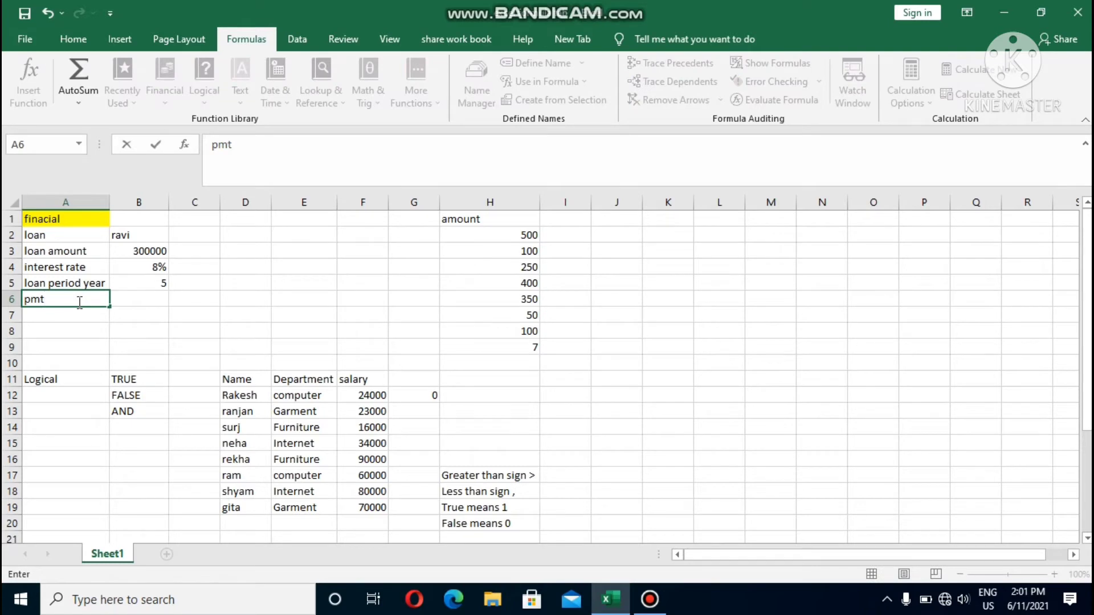
{"action": "key", "text": "Return"}
{"action": "type", "text": "i"}
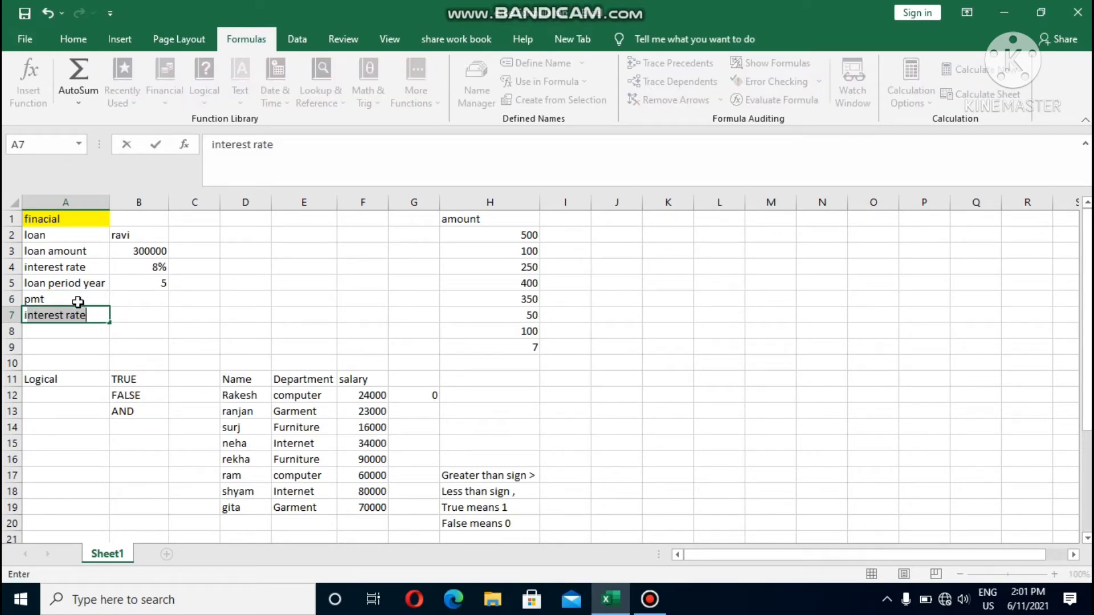
{"action": "type", "text": "pmt"}
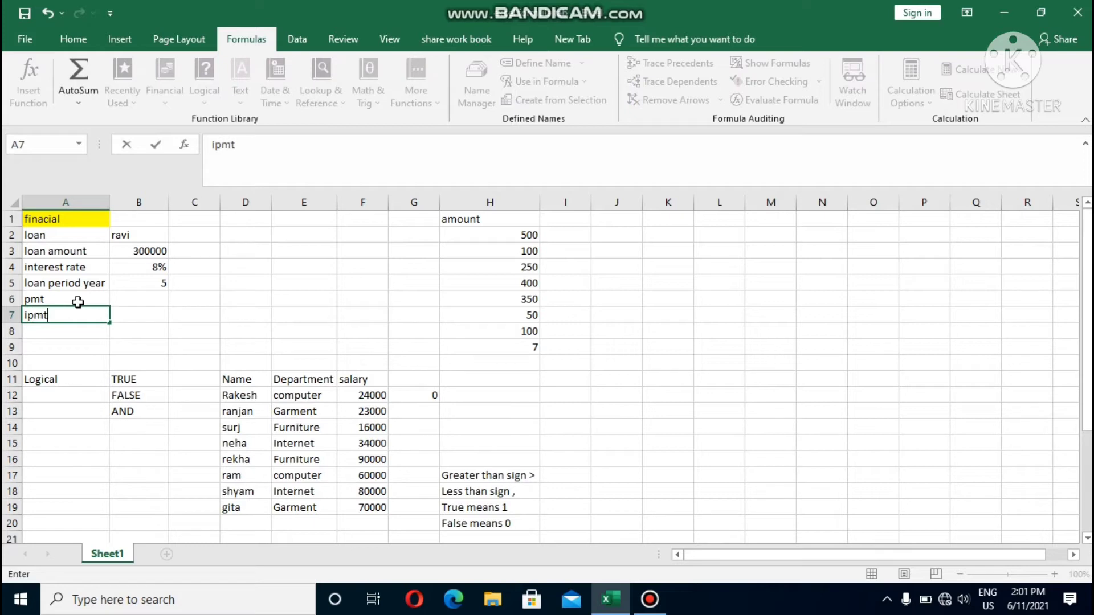
{"action": "key", "text": "Return"}
{"action": "type", "text": "ppmt"}
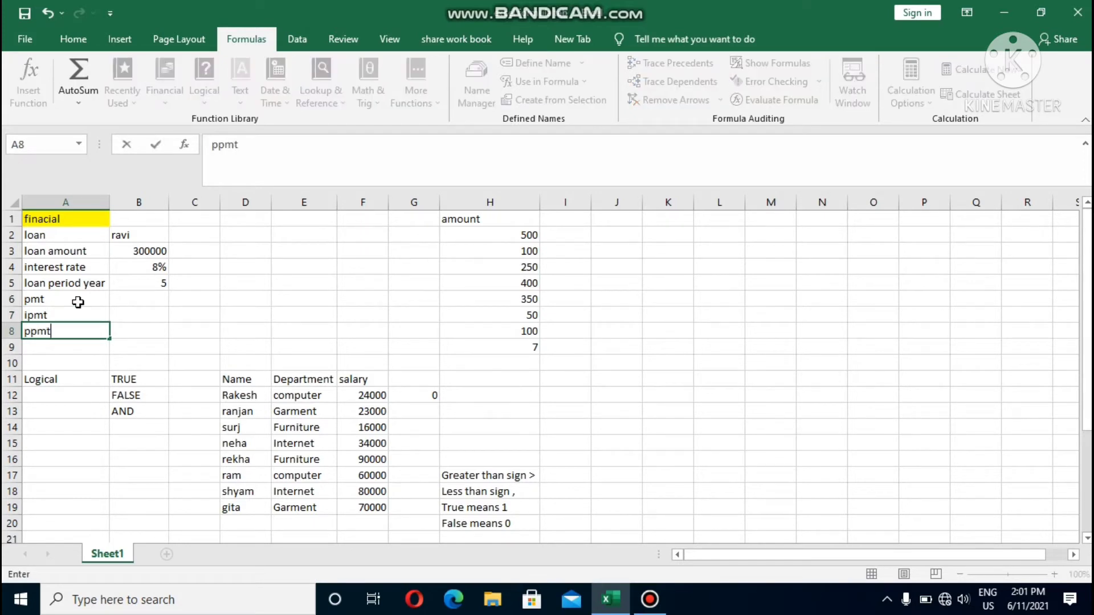
{"action": "key", "text": "Tab"}
{"action": "key", "text": "Up"}
{"action": "key", "text": "Up"}
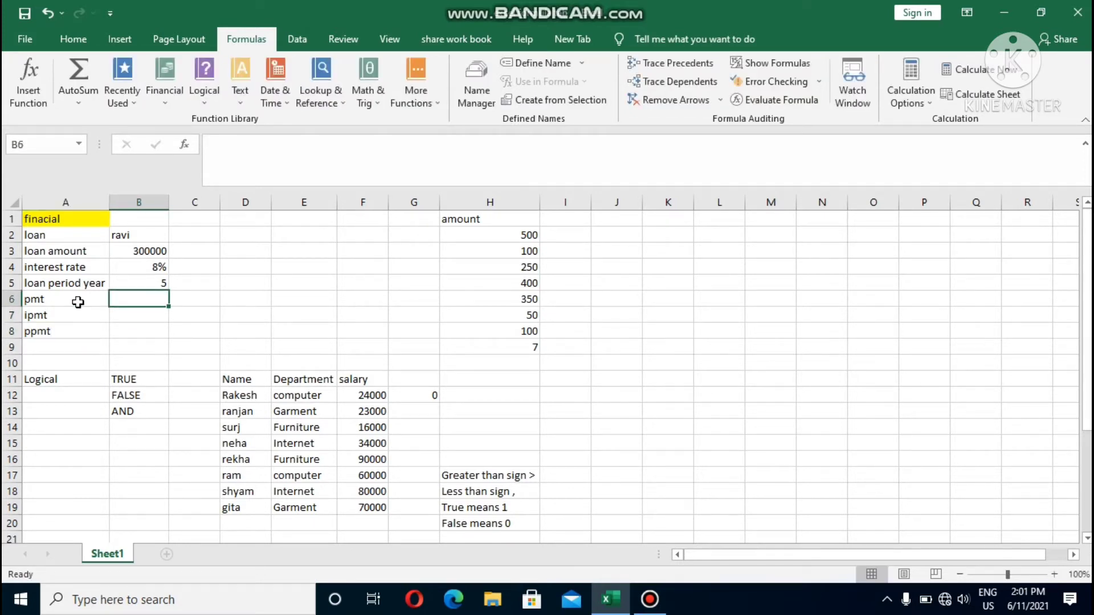
{"action": "left_click", "coordinate": [156, 107]}
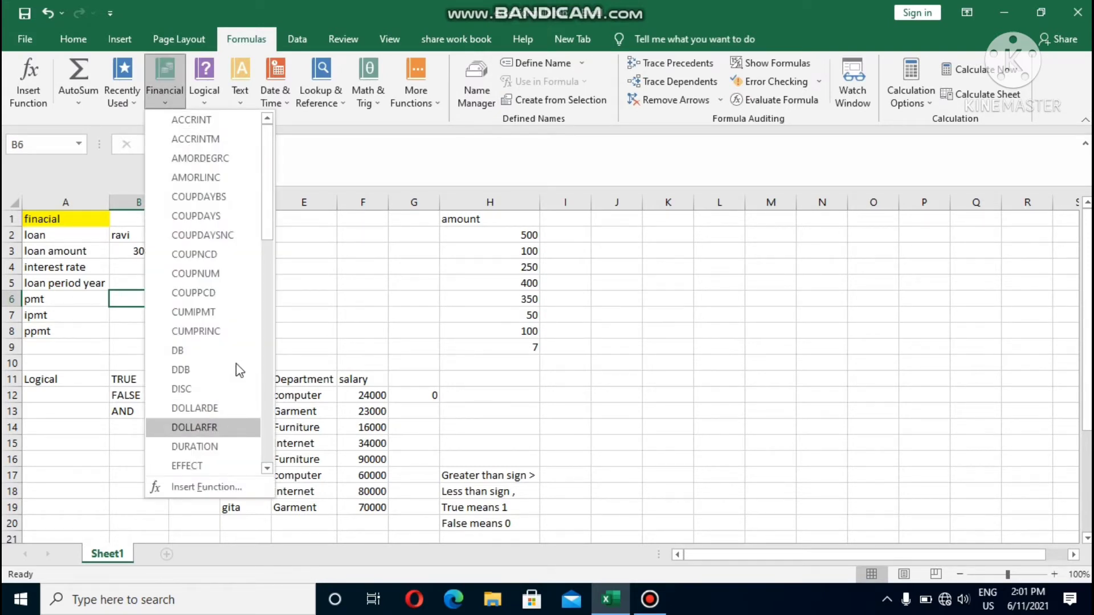
{"action": "mouse_move", "coordinate": [269, 214]}
{"action": "left_mouse_down"}
{"action": "mouse_move", "coordinate": [269, 399]}
{"action": "mouse_move", "coordinate": [279, 261]}
{"action": "left_mouse_up"}
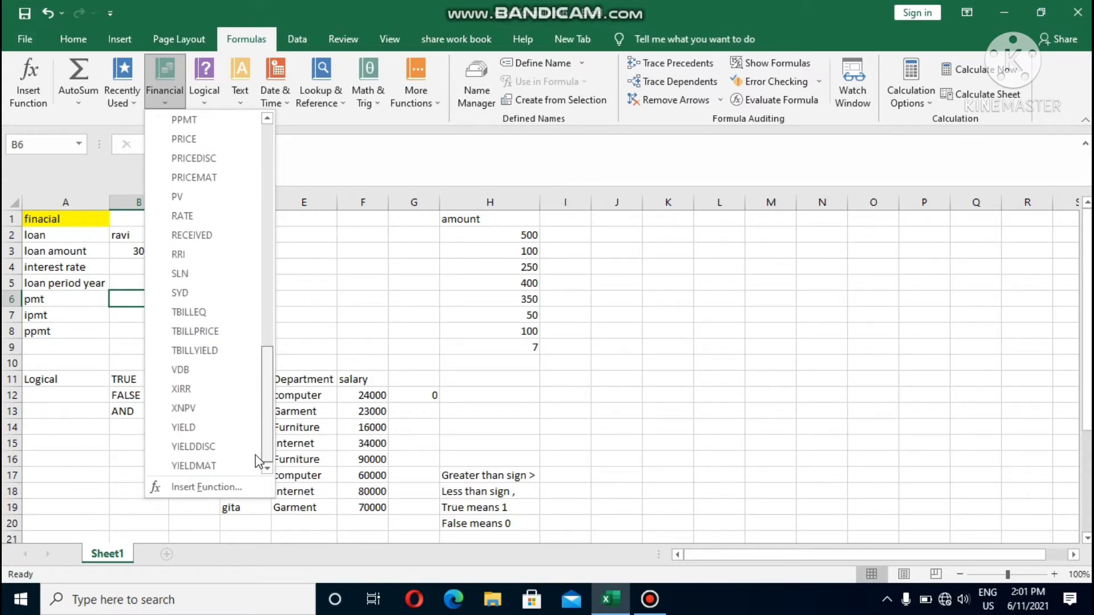
{"action": "left_click", "coordinate": [336, 282]}
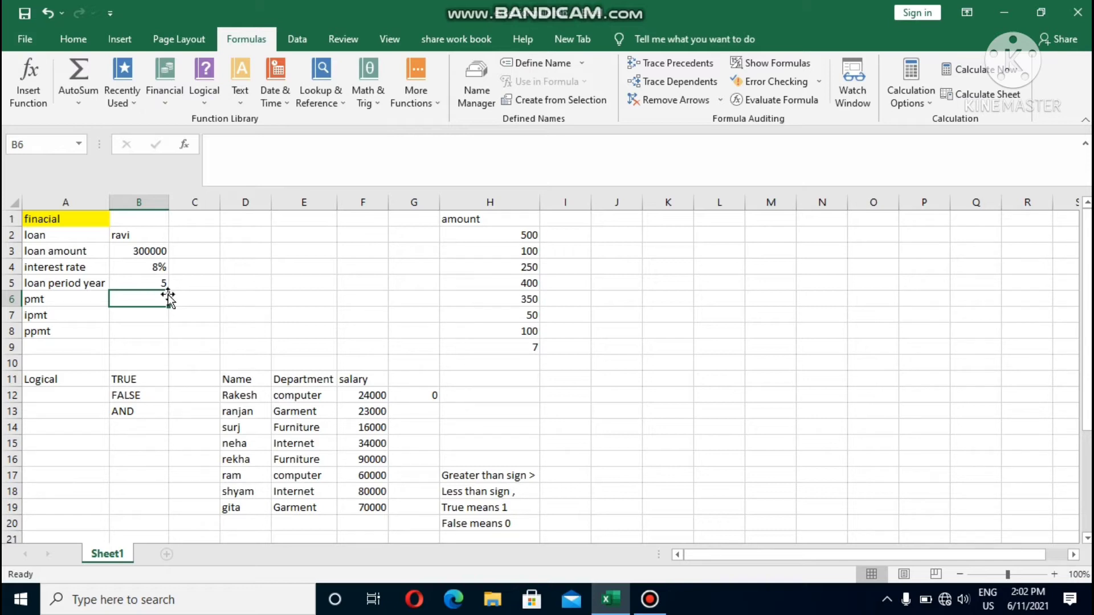
- Enter =PMT(B4/12,B5*12,B3) in B6, giving a monthly payment of ($6,082.92)
{"action": "type", "text": "=p"}
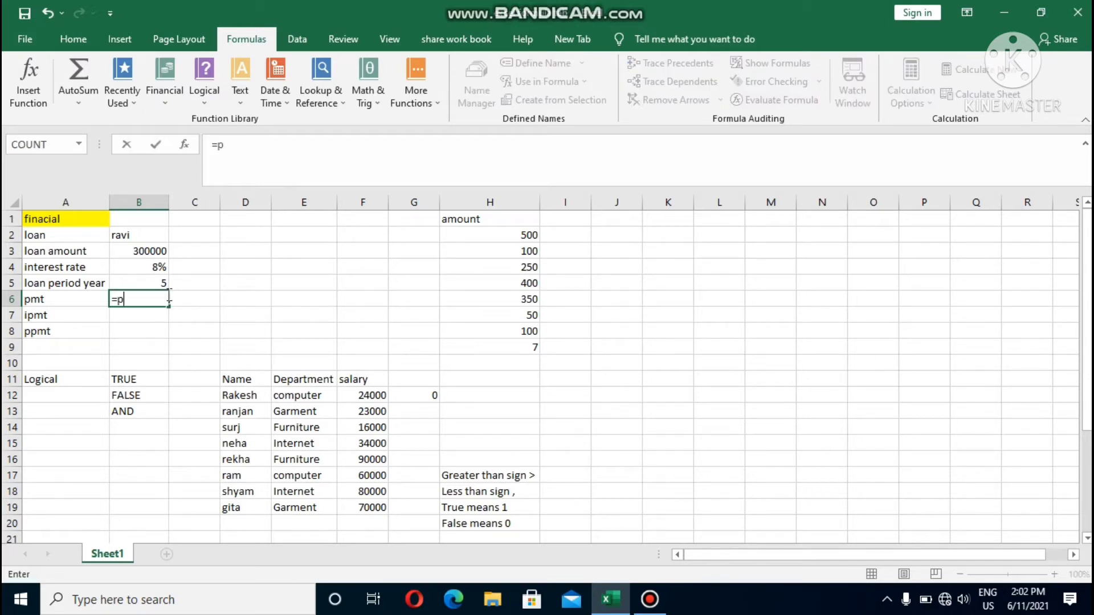
{"action": "type", "text": "mt"}
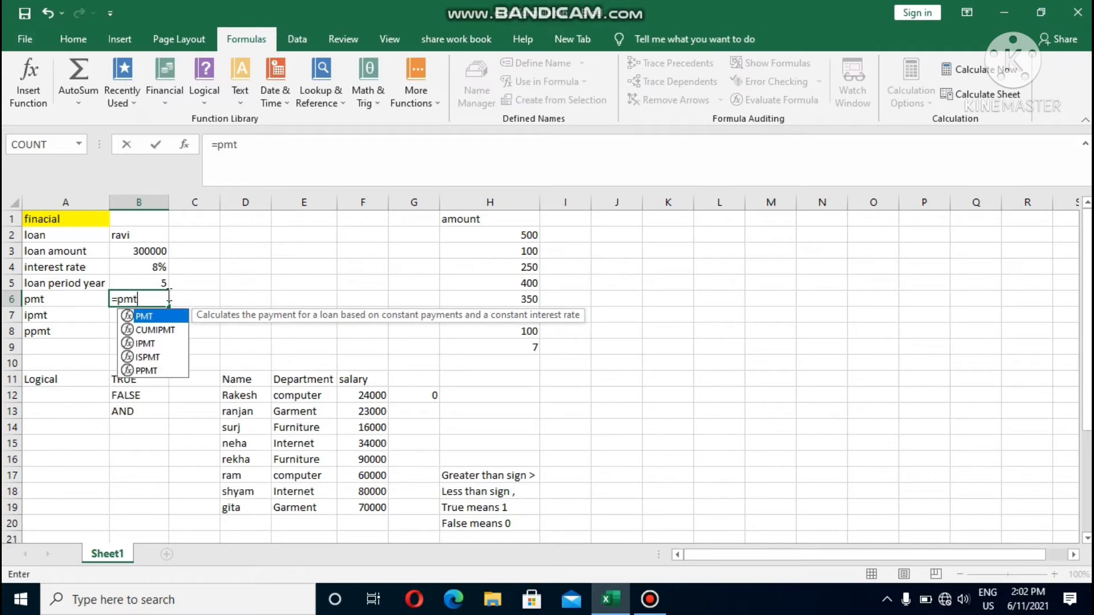
{"action": "key", "text": "Tab"}
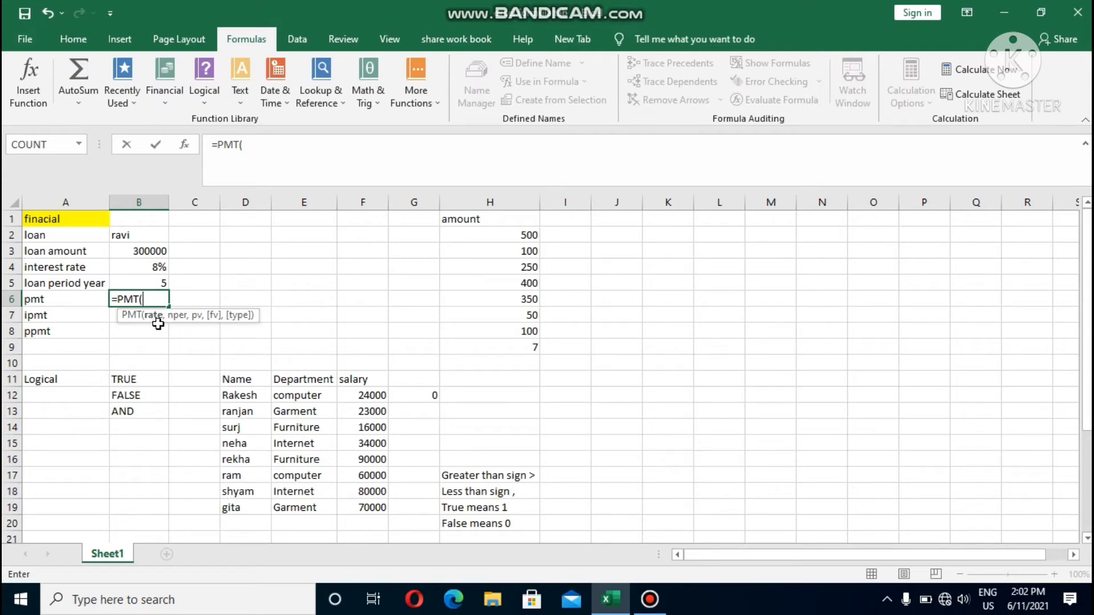
{"action": "left_click", "coordinate": [143, 270]}
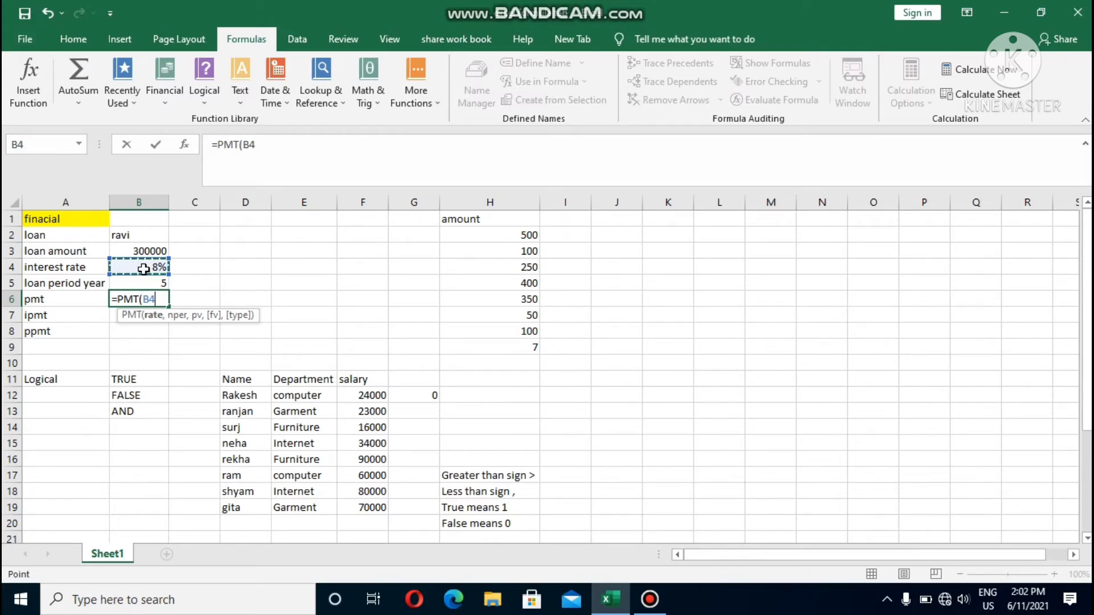
{"action": "type", "text": "/"}
{"action": "type", "text": "12"}
{"action": "type", "text": ","}
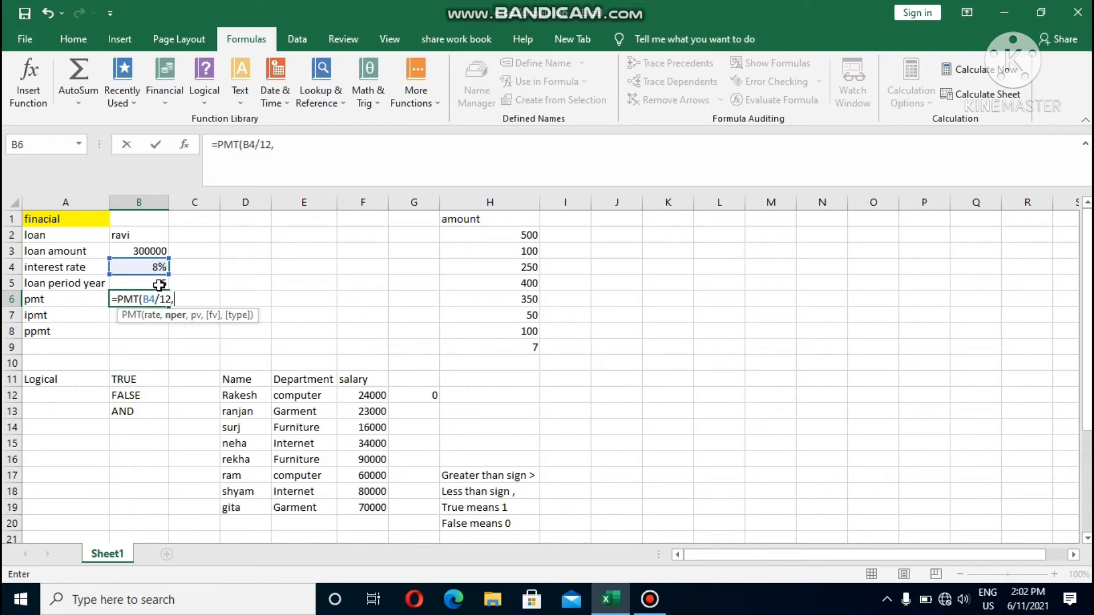
{"action": "left_click", "coordinate": [157, 283]}
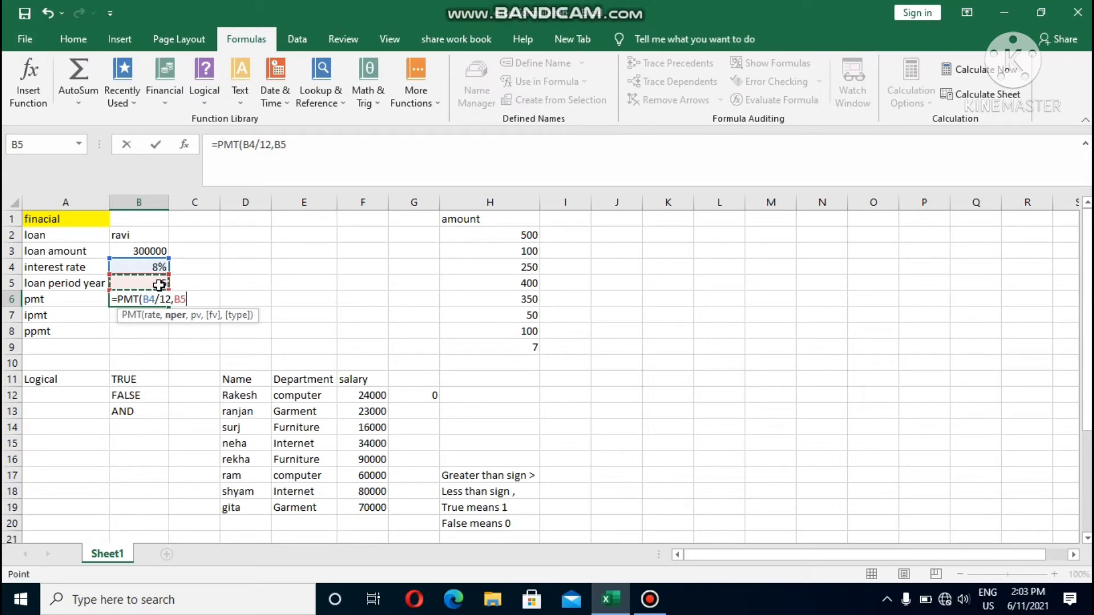
{"action": "type", "text": "*"}
{"action": "type", "text": "12"}
{"action": "type", "text": ","}
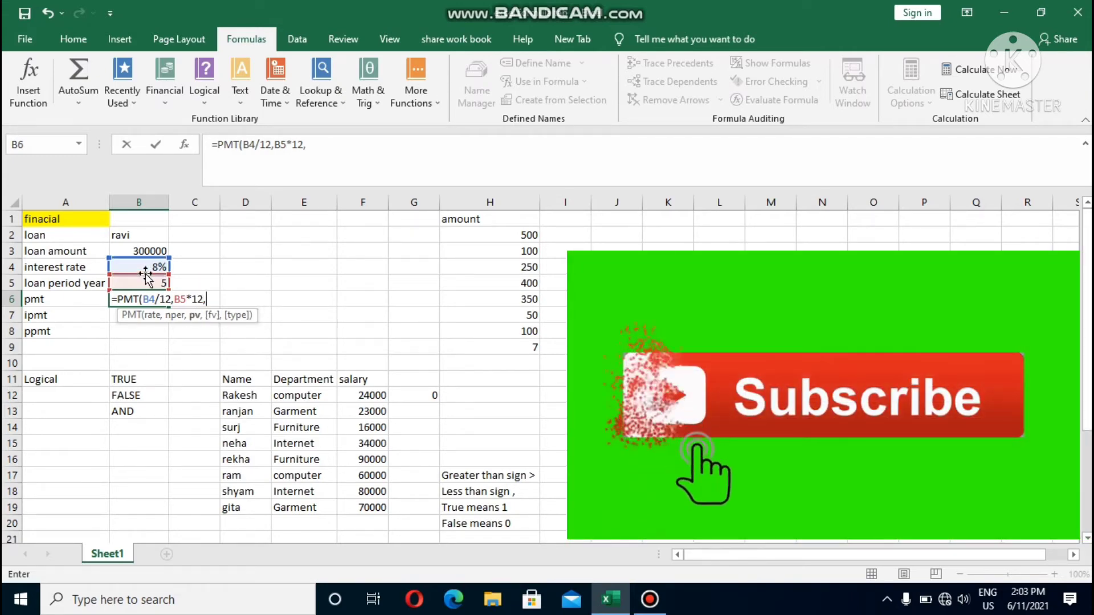
{"action": "left_click", "coordinate": [146, 249]}
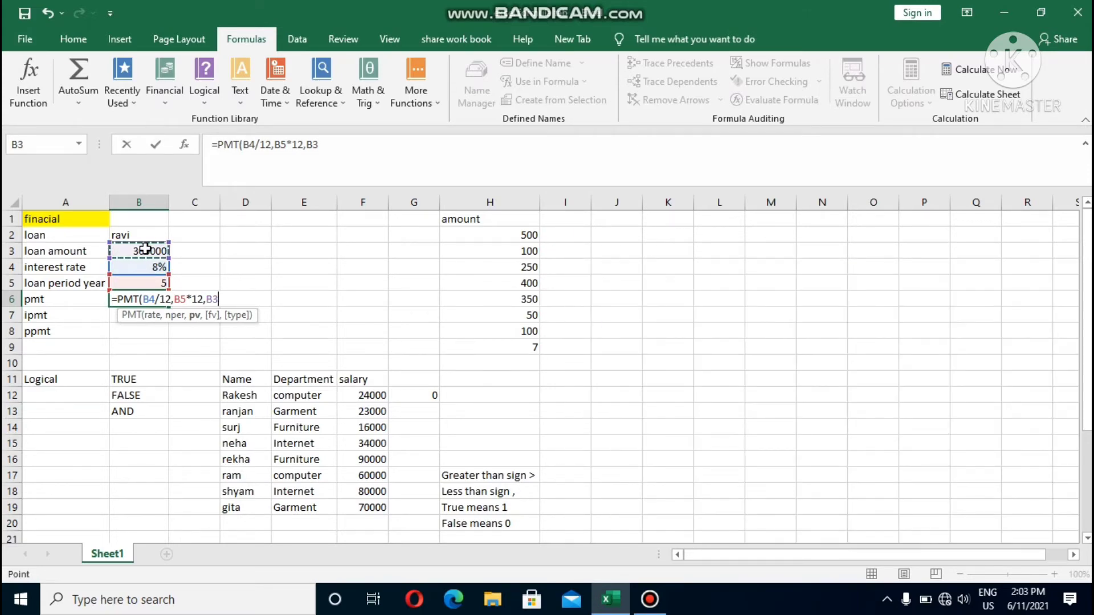
{"action": "key", "text": "Return"}
{"action": "left_click", "coordinate": [143, 300]}
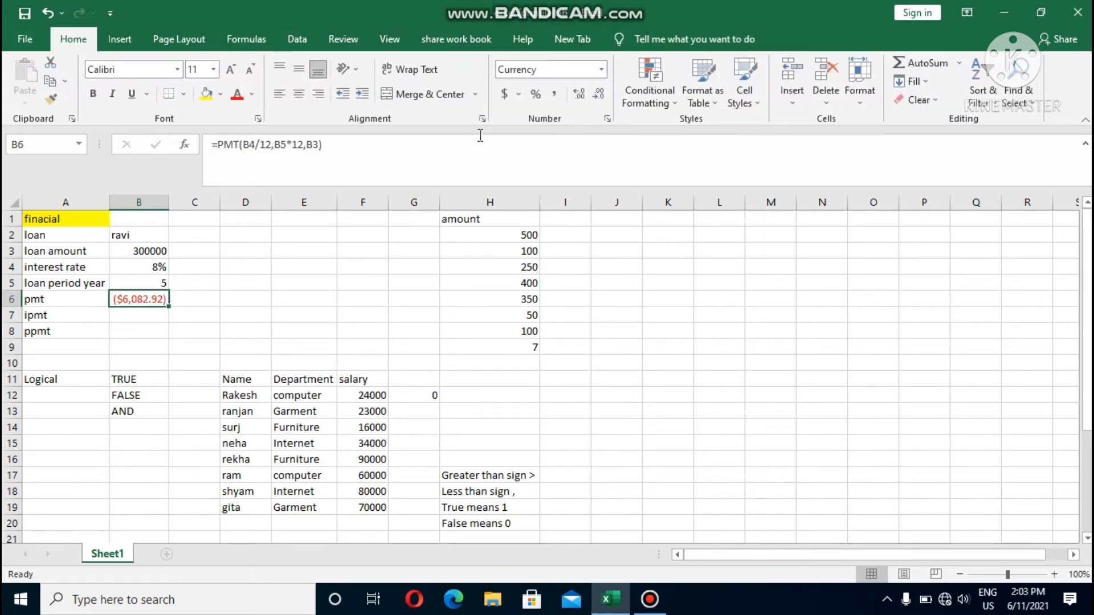
- Apply Comma Style to the B6 payment so it reads (6,082.92)
{"action": "left_click", "coordinate": [555, 97]}
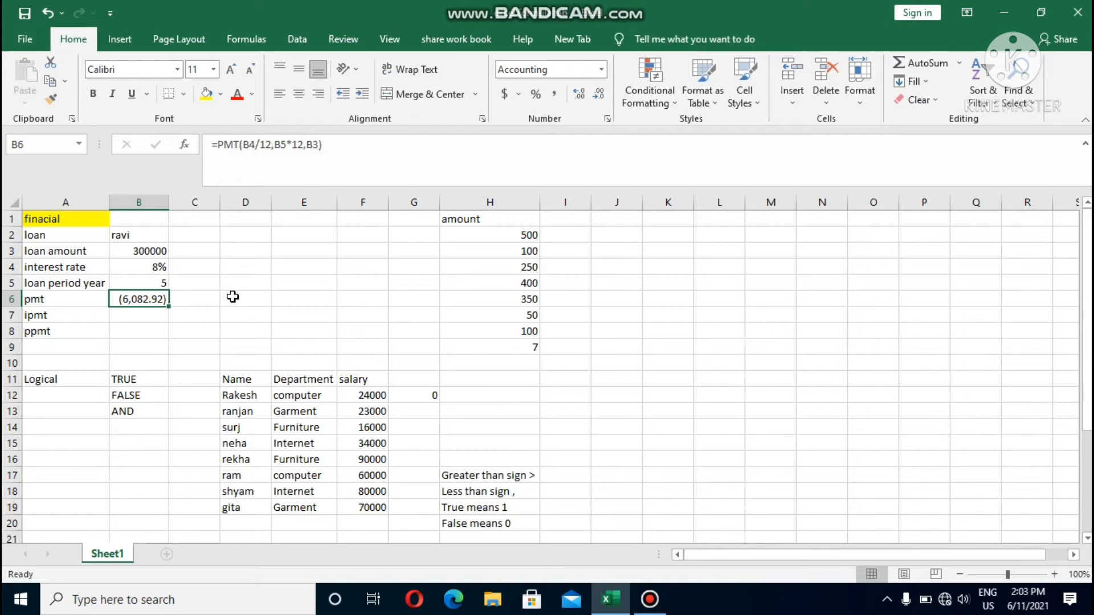
{"action": "key", "text": "Down"}
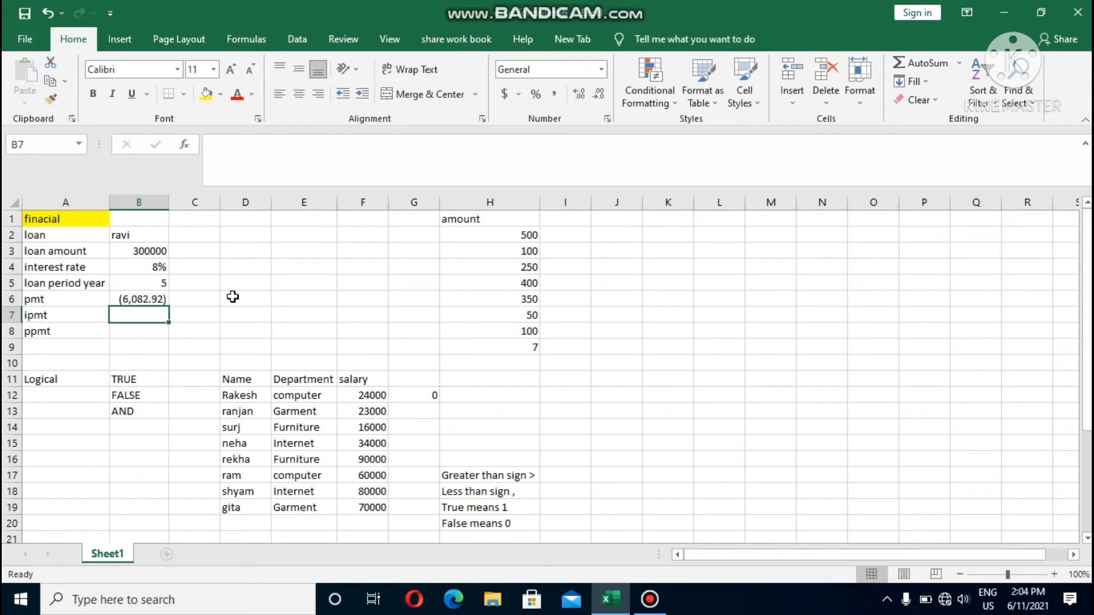
- Enter =IPMT(B4/12,1,B5*12,B3) in B7 for the first month's interest
{"action": "type", "text": "=i"}
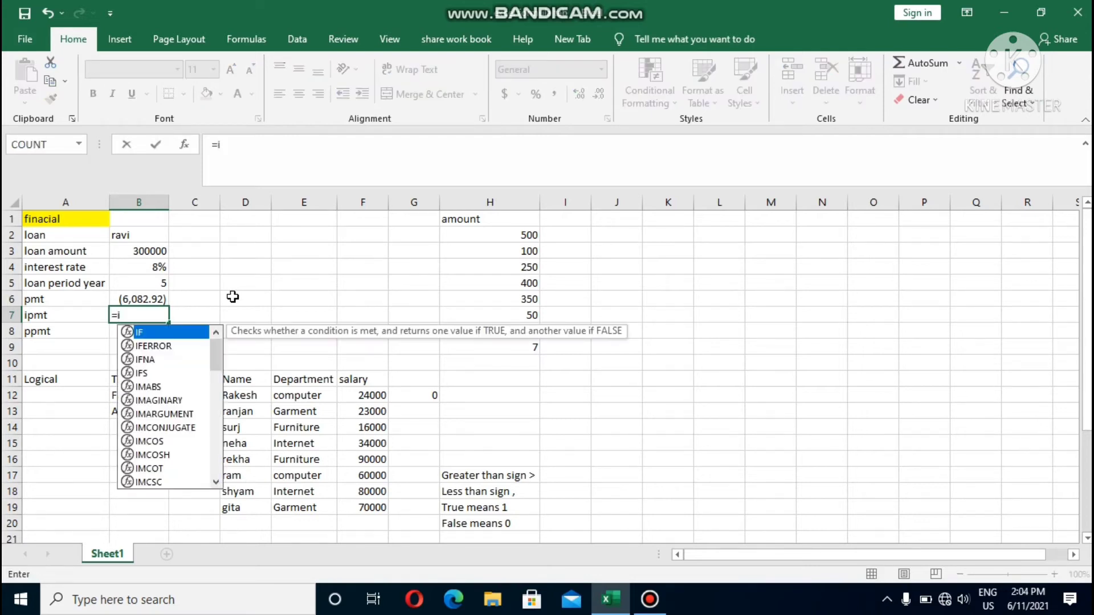
{"action": "type", "text": "p"}
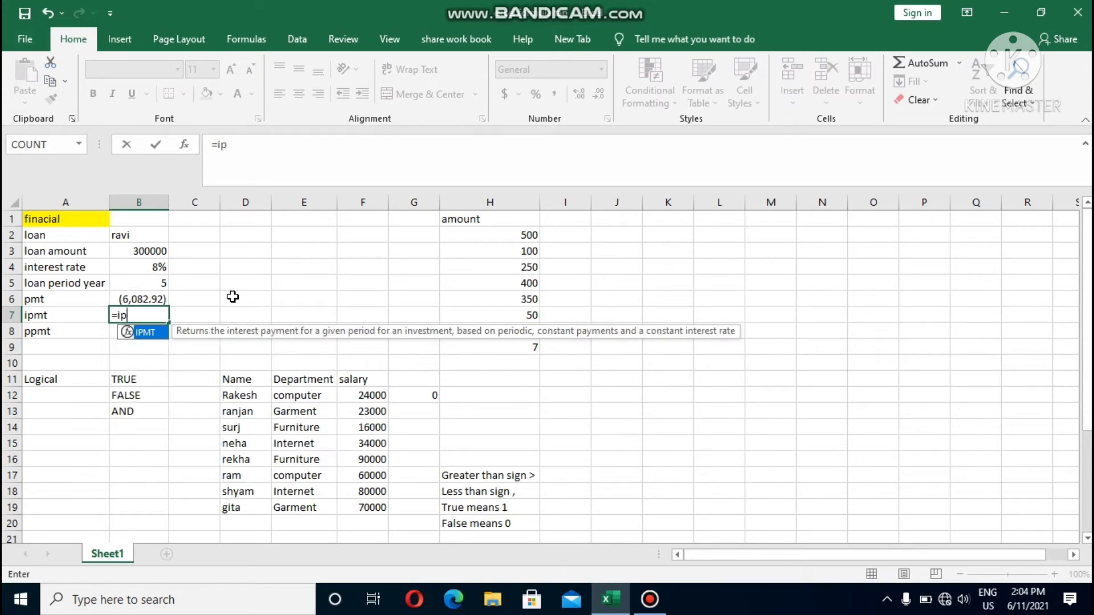
{"action": "key", "text": "Tab"}
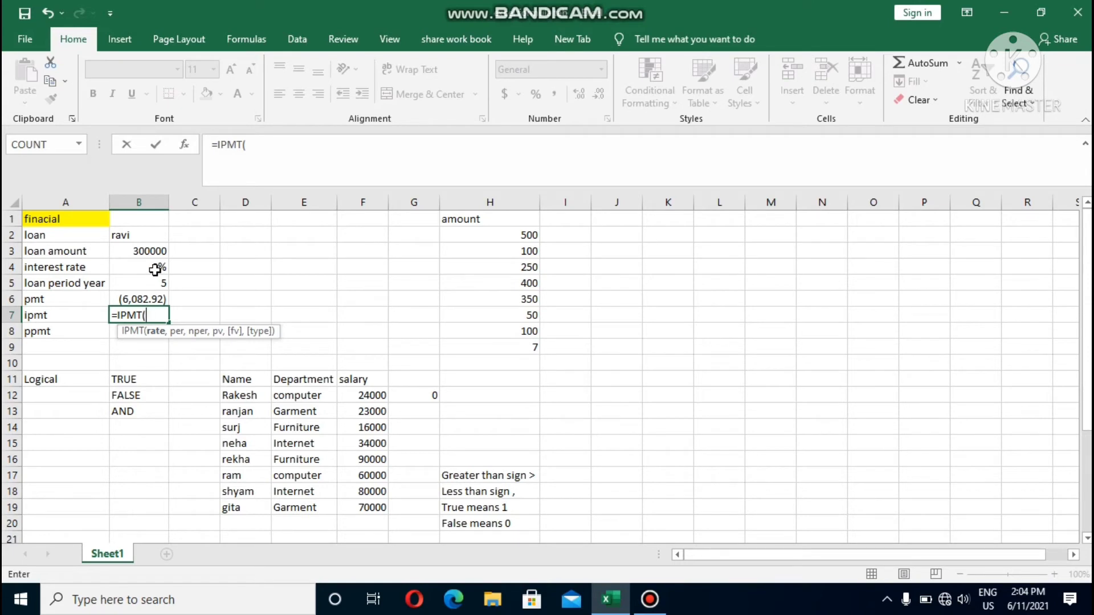
{"action": "left_click", "coordinate": [155, 269]}
{"action": "type", "text": "/"}
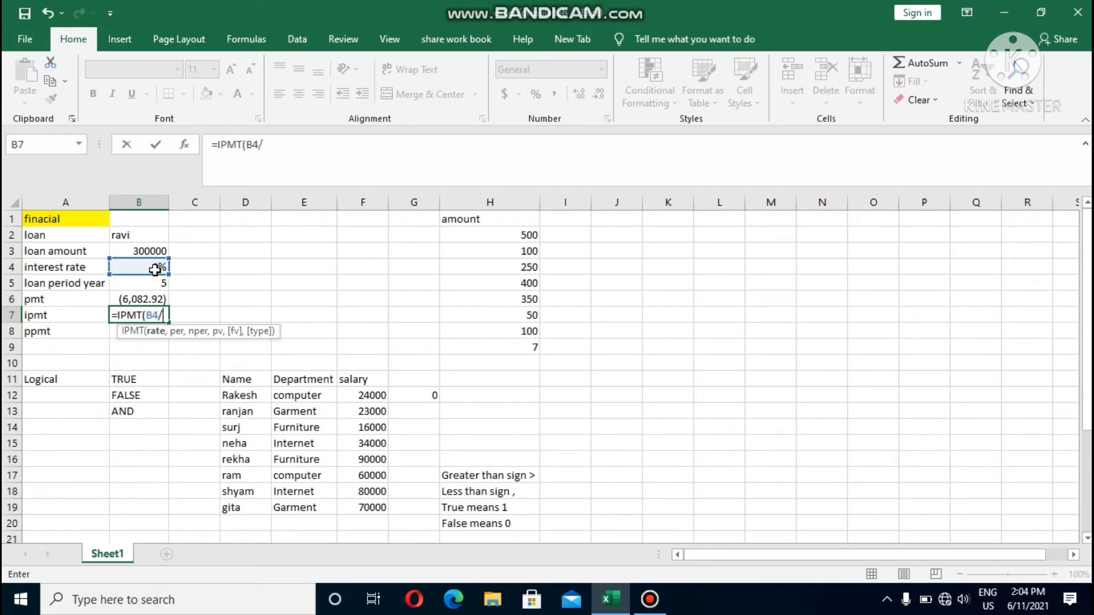
{"action": "type", "text": "12"}
{"action": "type", "text": ","}
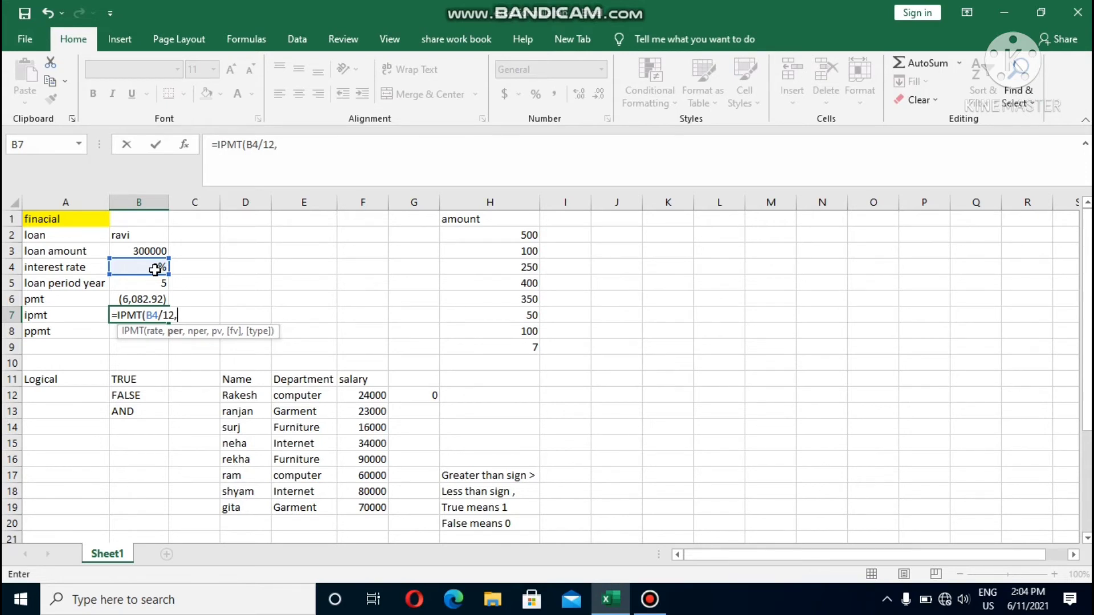
{"action": "type", "text": "1"}
{"action": "type", "text": ","}
{"action": "left_click", "coordinate": [154, 283]}
{"action": "type", "text": "*1"}
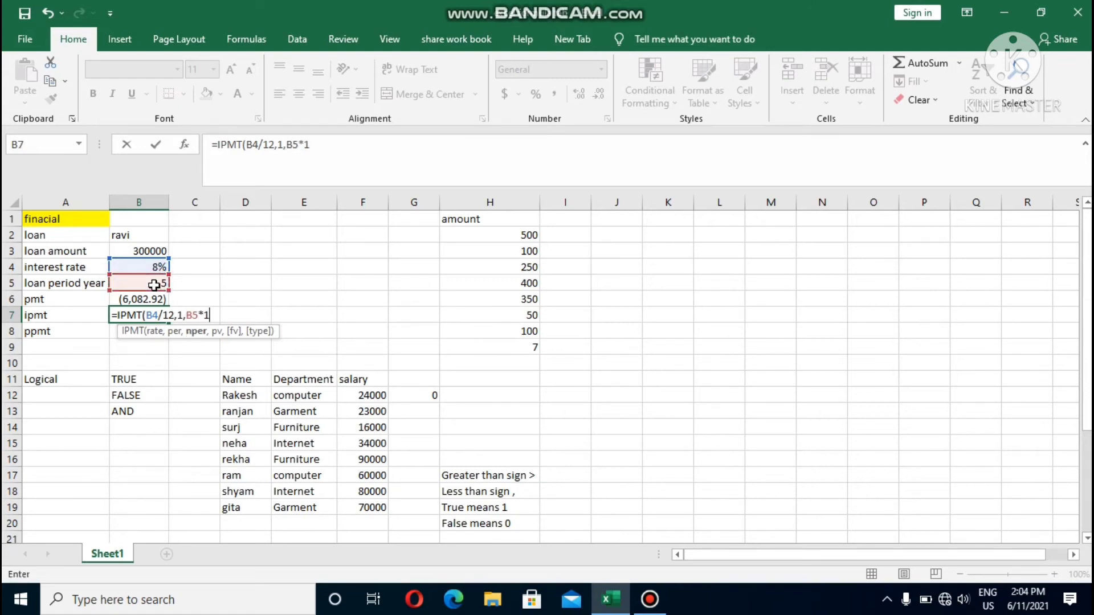
{"action": "type", "text": "2,"}
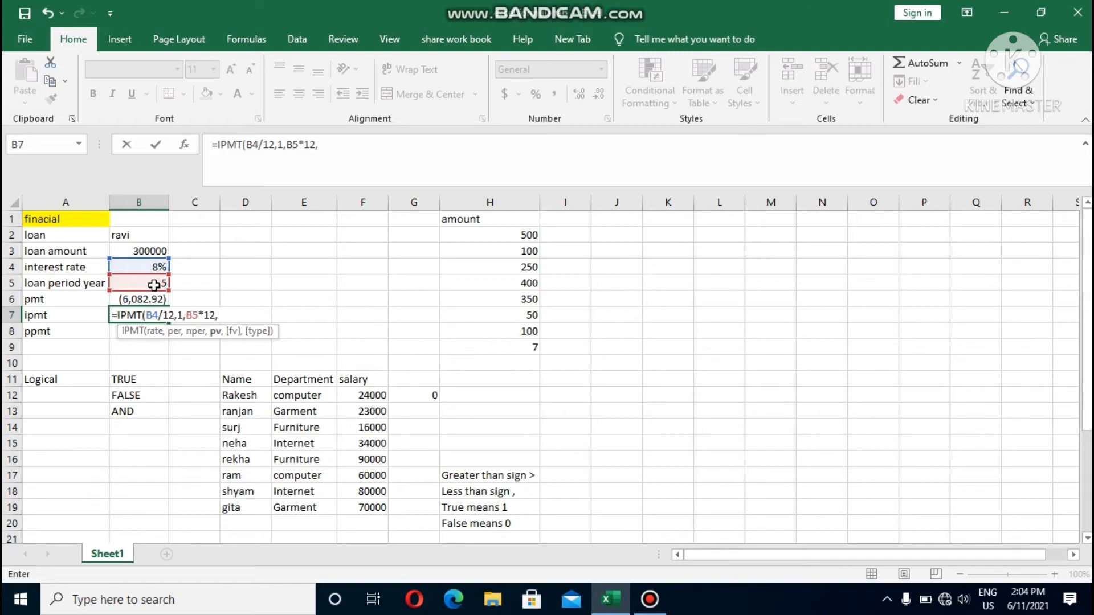
{"action": "left_click", "coordinate": [150, 253]}
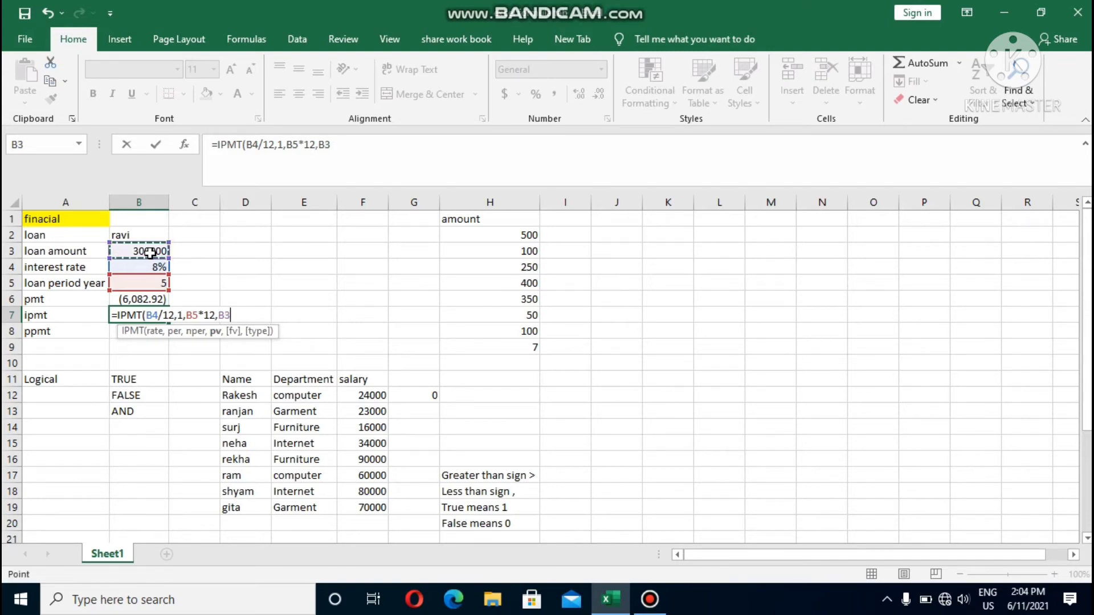
{"action": "type", "text": ")"}
{"action": "key", "text": "Return"}
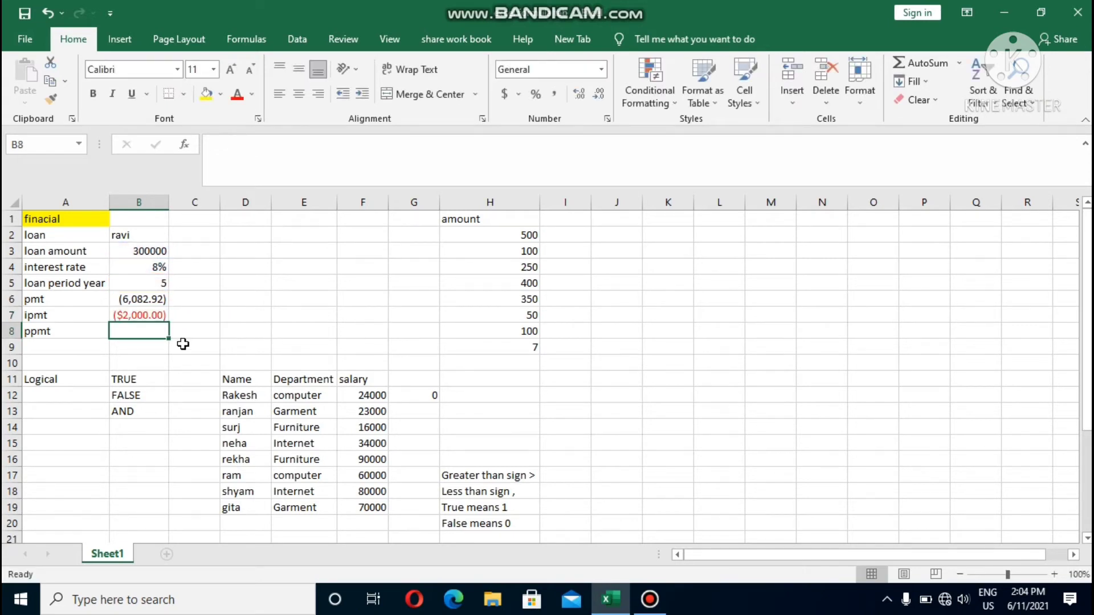
- Format the B7 interest in Comma Style so it shows (2,000.00)
{"action": "left_click", "coordinate": [159, 316]}
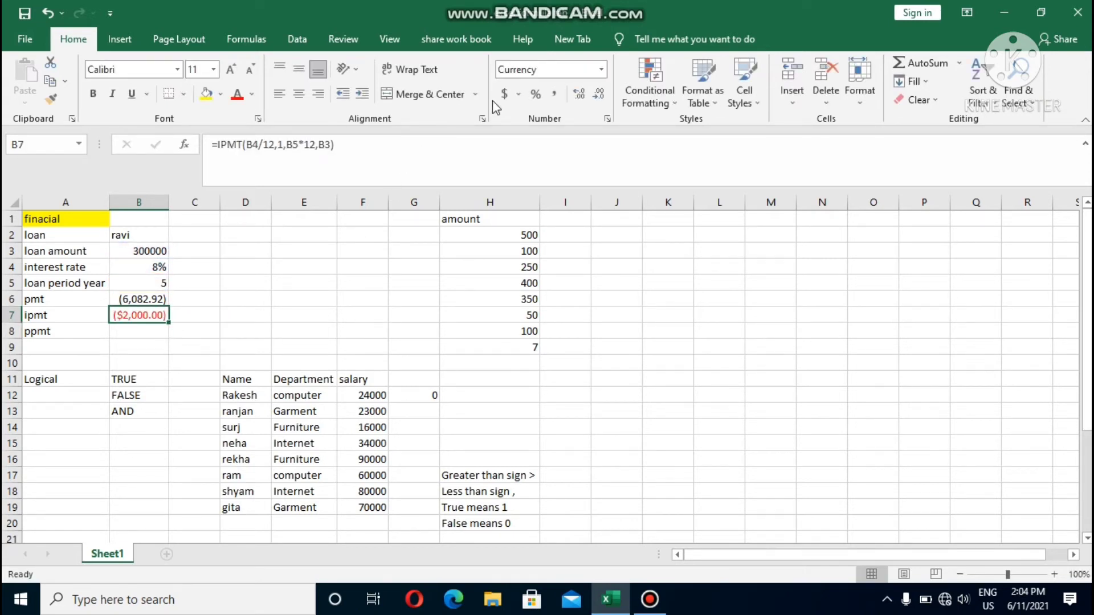
{"action": "left_click", "coordinate": [553, 94]}
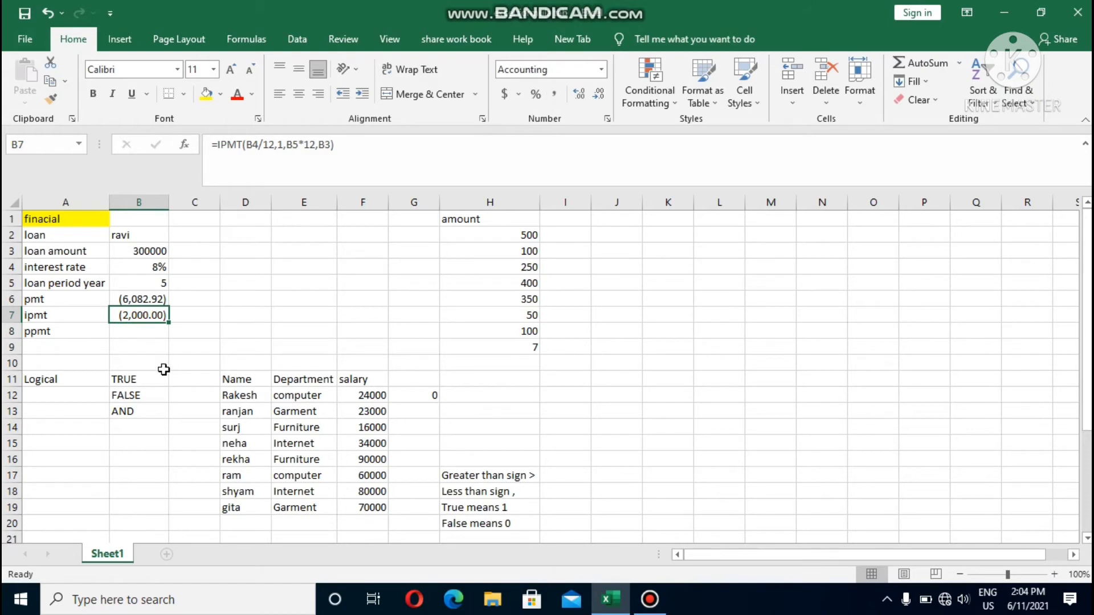
{"action": "left_click", "coordinate": [139, 333]}
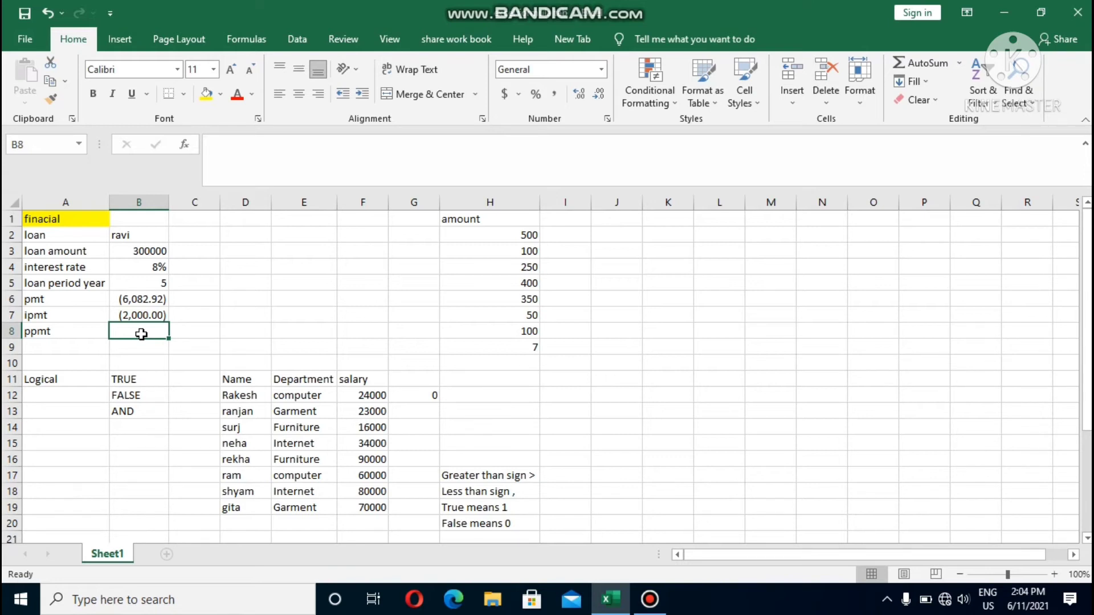
- Enter =PPMT(B4/12,1,B5*12,B3) in B8 and format it as (4,082.92) in Accounting style
{"action": "type", "text": "="}
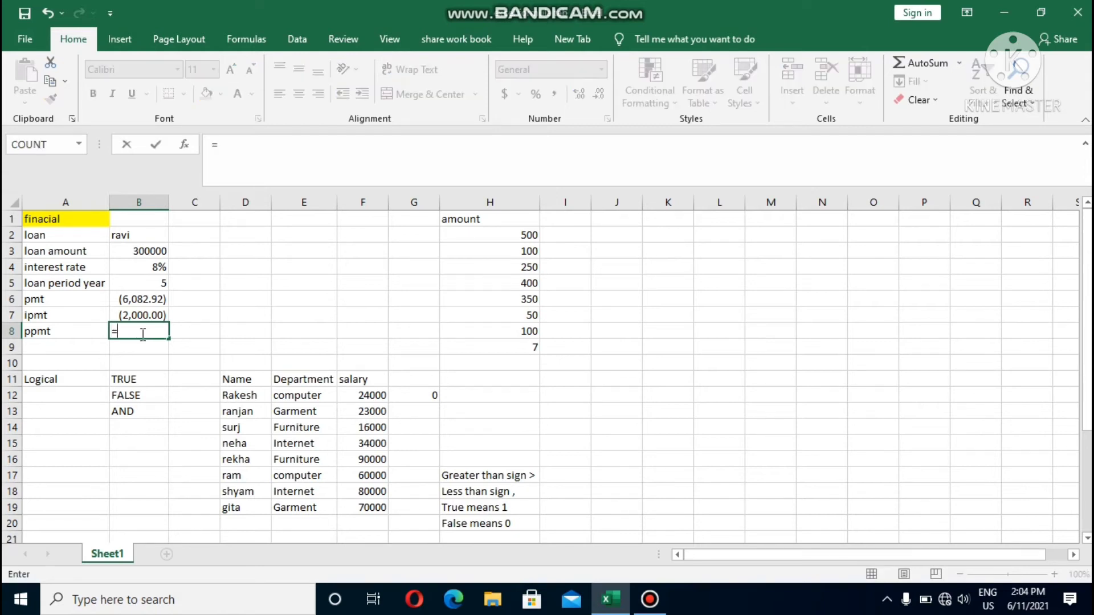
{"action": "type", "text": "pp"}
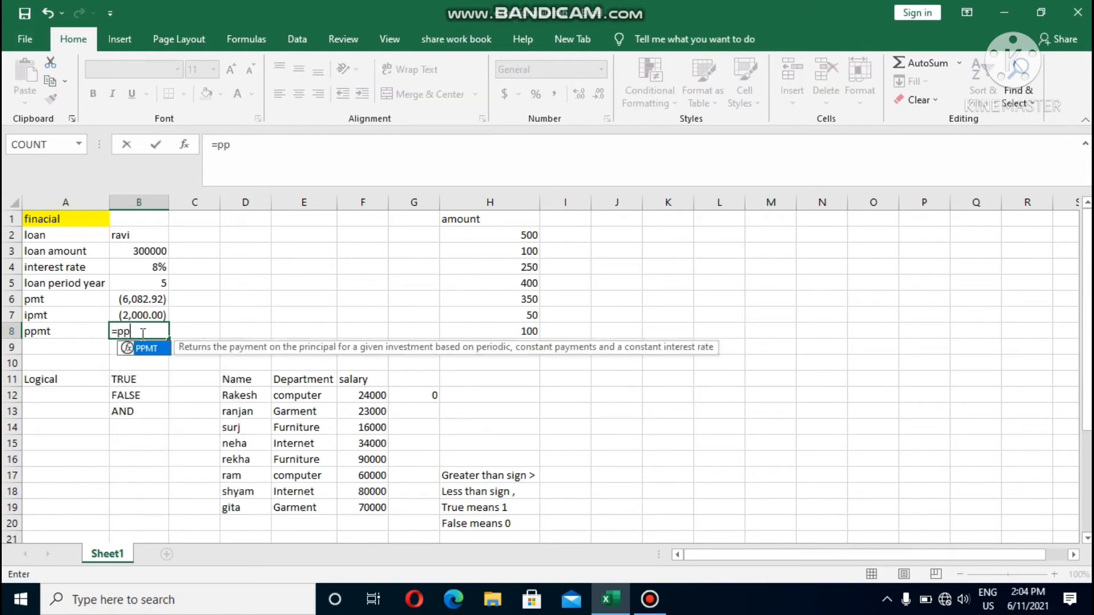
{"action": "key", "text": "Tab"}
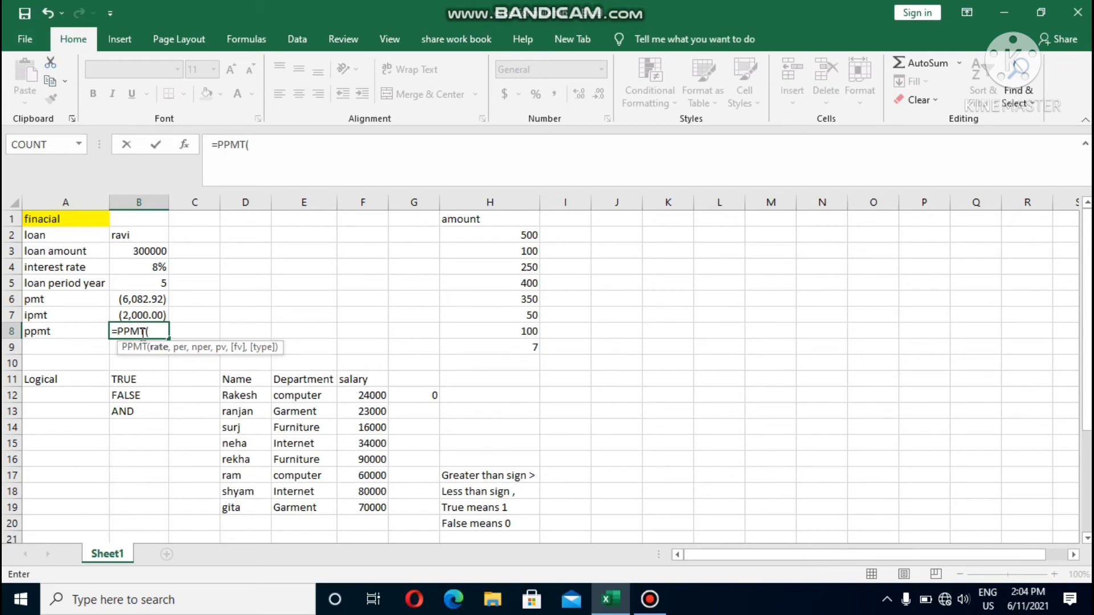
{"action": "left_click", "coordinate": [155, 267]}
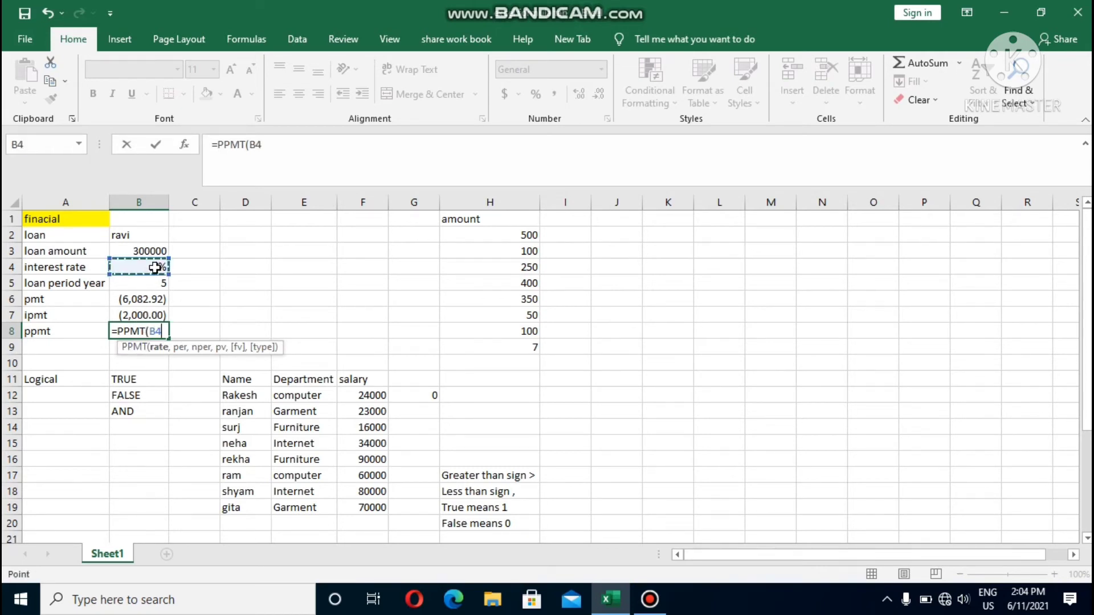
{"action": "type", "text": "/1"}
{"action": "type", "text": "2,"}
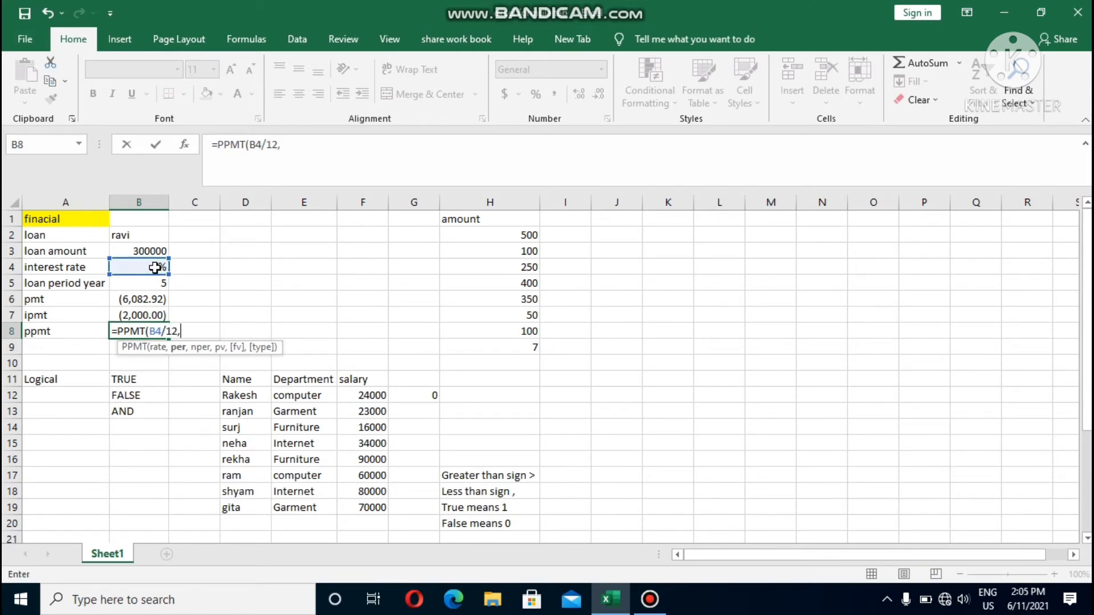
{"action": "type", "text": "1,"}
{"action": "left_click", "coordinate": [149, 281]}
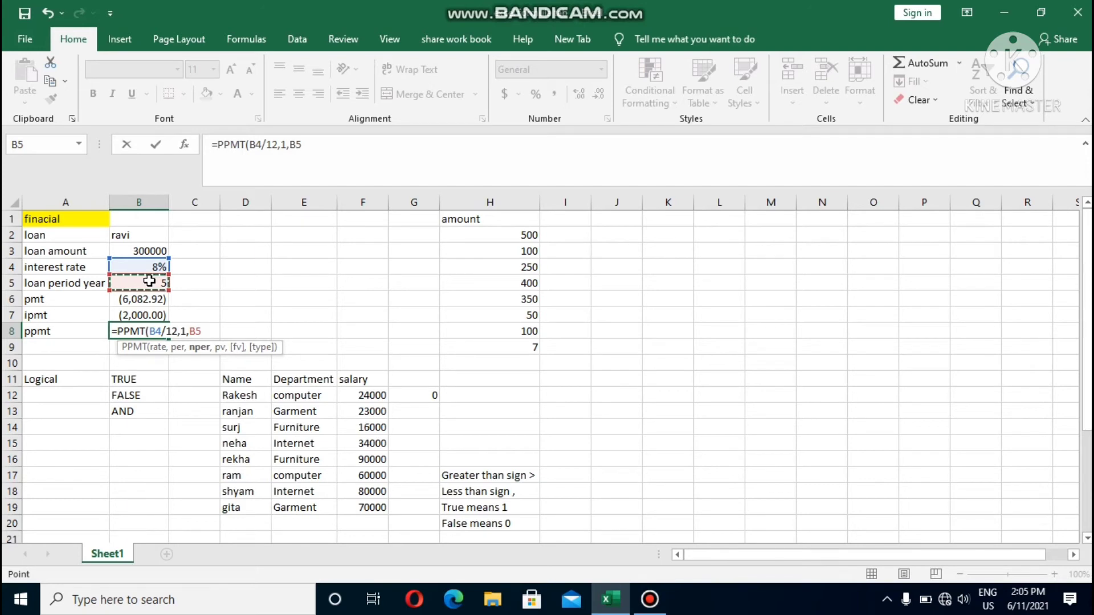
{"action": "type", "text": "/"}
{"action": "key", "text": "BackSpace"}
{"action": "type", "text": "*12"}
{"action": "type", "text": ","}
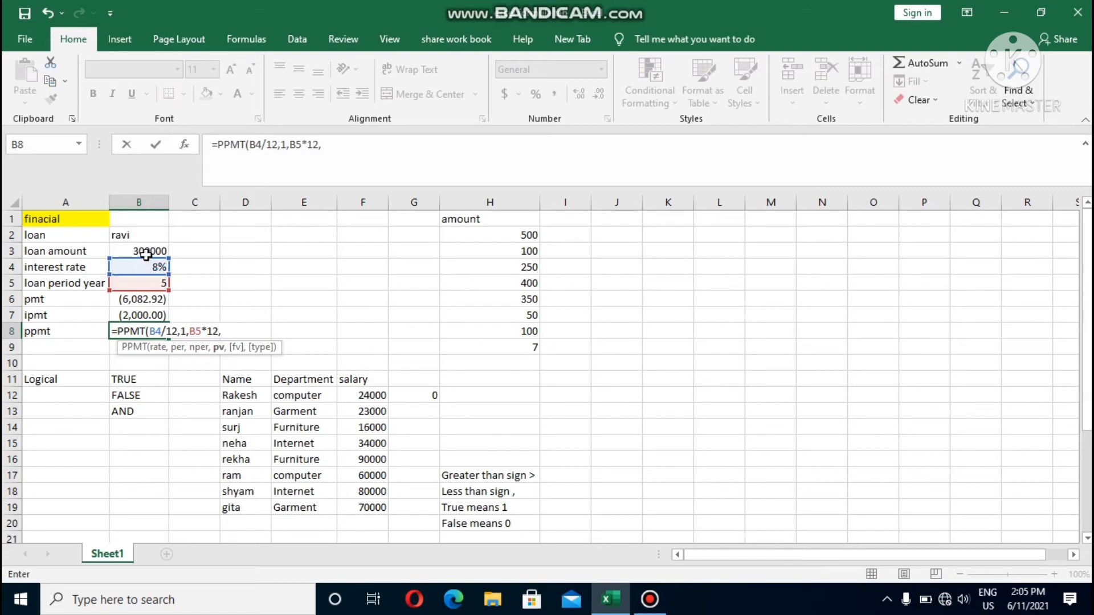
{"action": "left_click", "coordinate": [142, 251]}
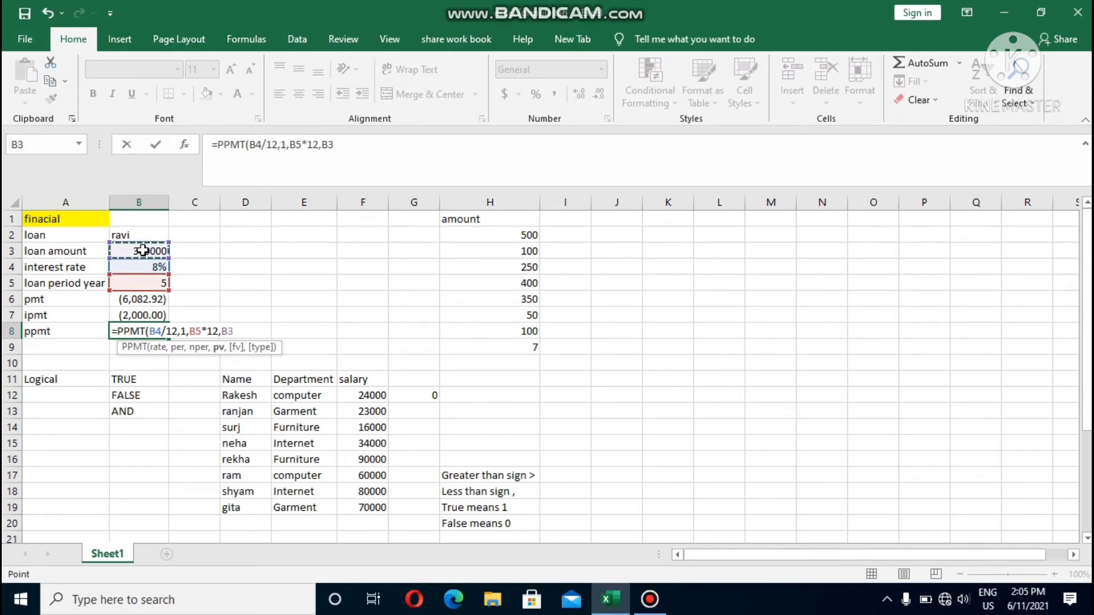
{"action": "key", "text": "Return"}
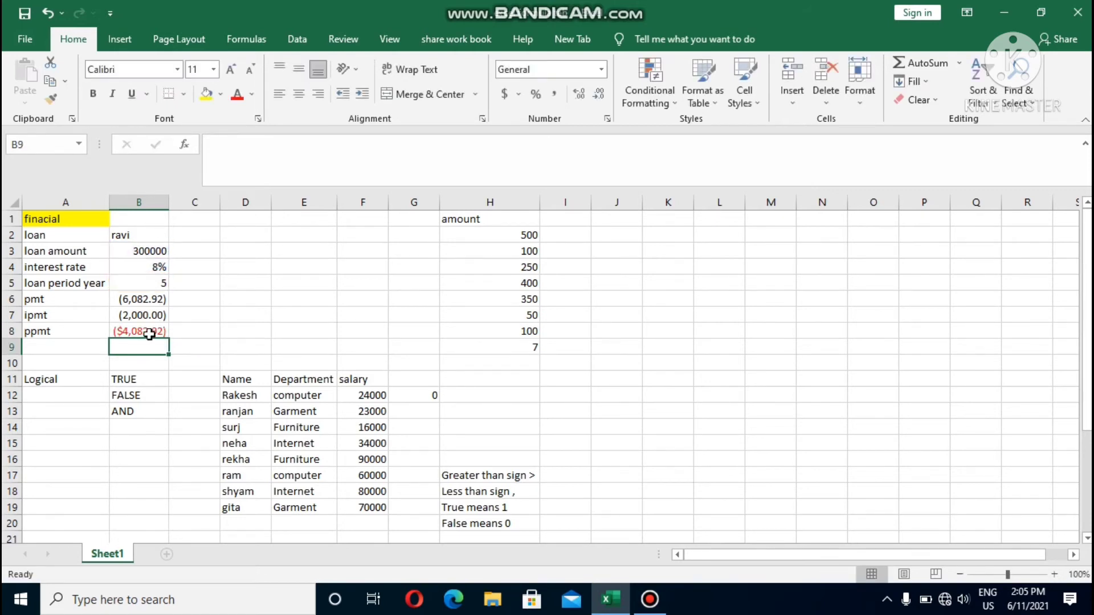
{"action": "left_click", "coordinate": [150, 334]}
{"action": "left_click", "coordinate": [554, 94]}
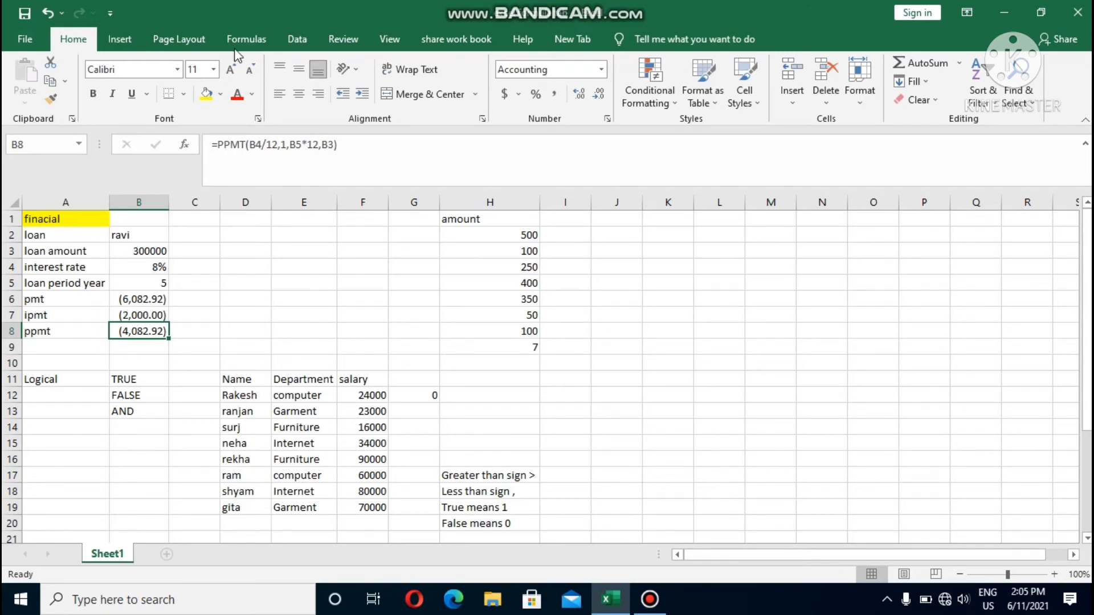
- Browse the Logical function list (TRUE, FALSE, AND) on the Formulas tab, then close it
{"action": "left_click", "coordinate": [246, 39]}
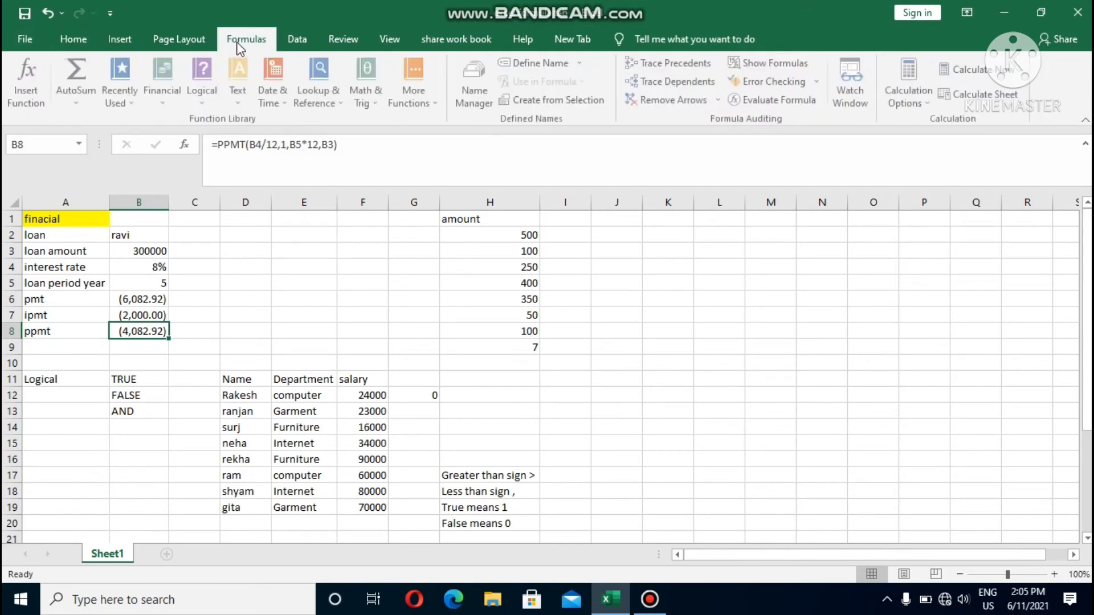
{"action": "left_click", "coordinate": [205, 108]}
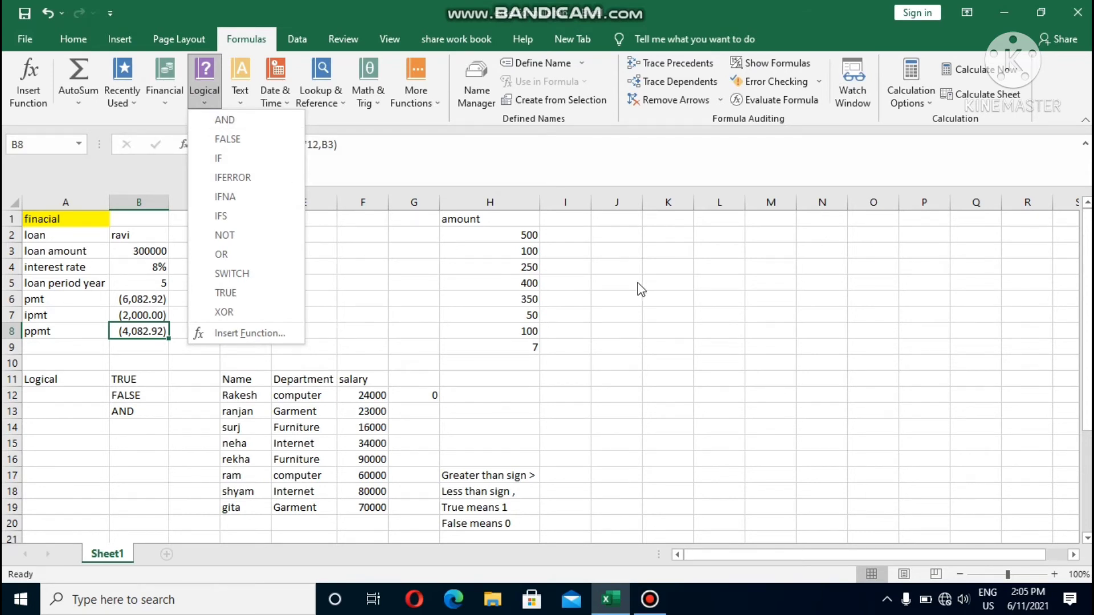
{"action": "left_click", "coordinate": [671, 323]}
{"action": "scroll", "coordinate": [608, 346], "scroll_direction": "down", "scroll_amount": 1}
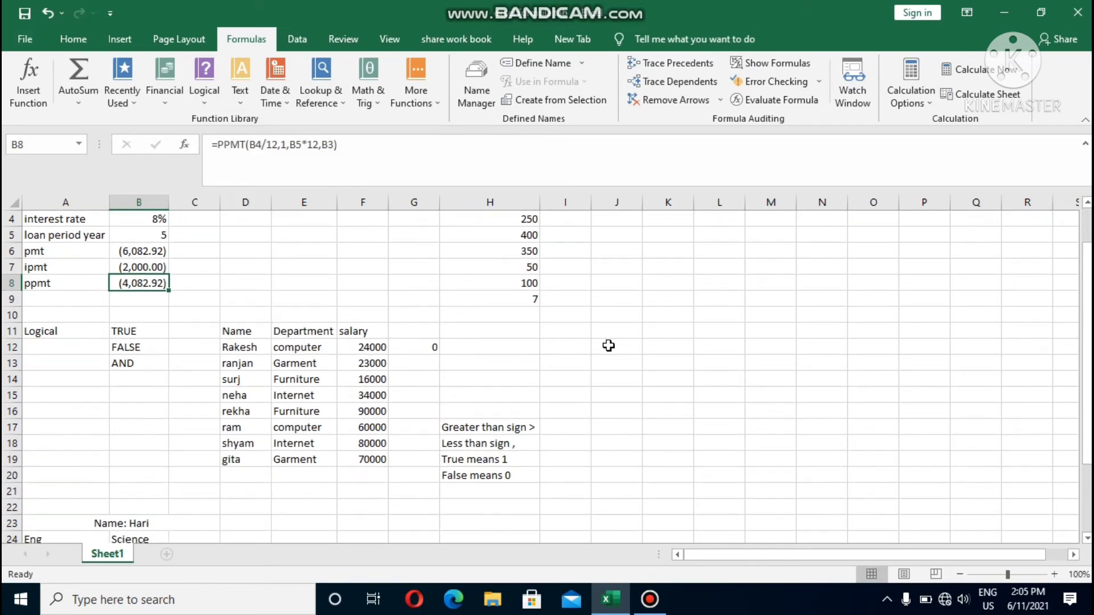
{"action": "scroll", "coordinate": [608, 346], "scroll_direction": "up", "scroll_amount": 1}
{"action": "scroll", "coordinate": [608, 345], "scroll_direction": "down", "scroll_amount": 4}
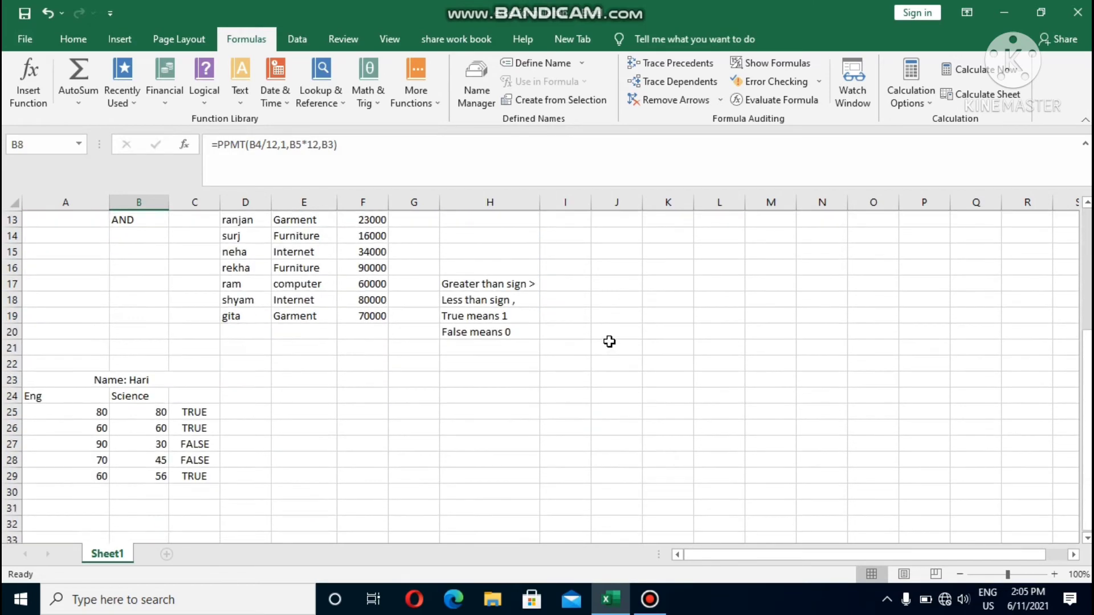
{"action": "scroll", "coordinate": [608, 342], "scroll_direction": "down", "scroll_amount": 1}
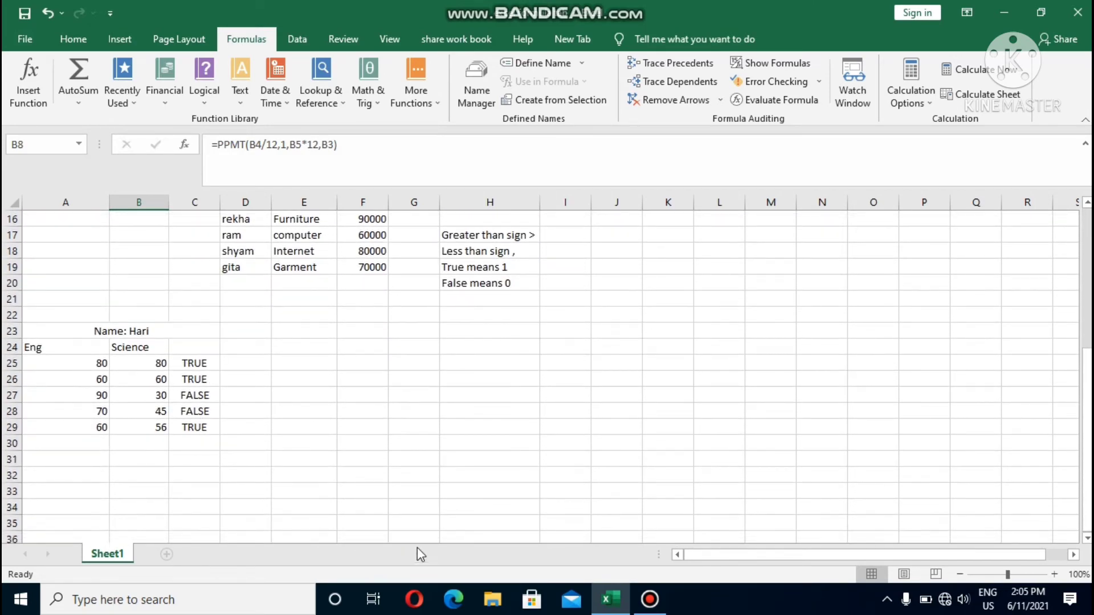
{"action": "scroll", "coordinate": [393, 443], "scroll_direction": "up", "scroll_amount": 3}
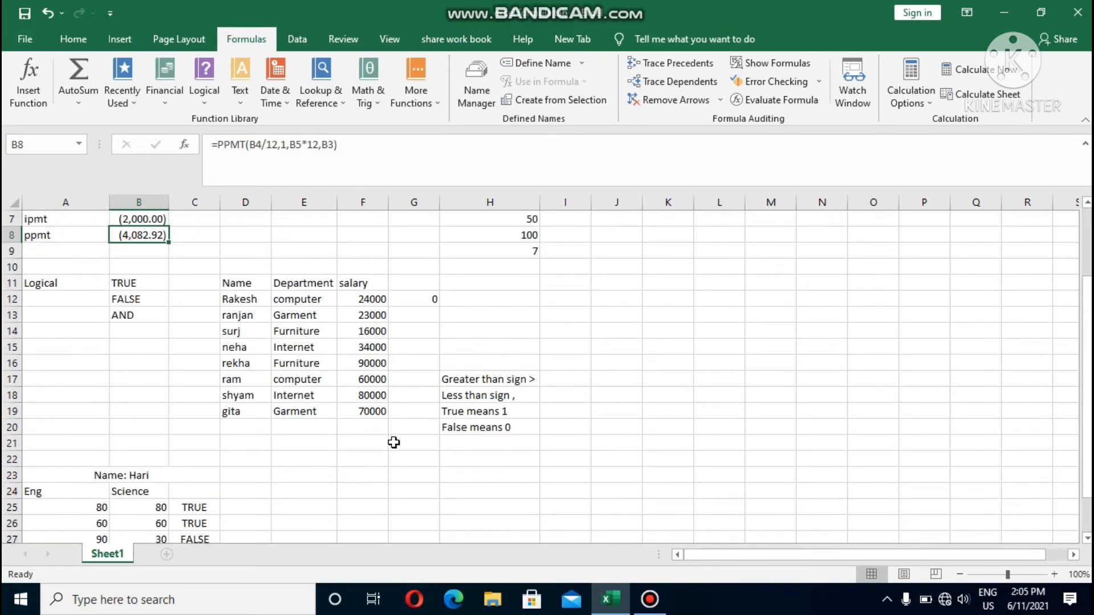
- Enter and then erase the trial formula =IF(F12>60000,1,0) in G12, and bring up the Logical functions list
{"action": "left_click", "coordinate": [428, 301]}
{"action": "type", "text": "=IF(F12>60000,1,0)"}
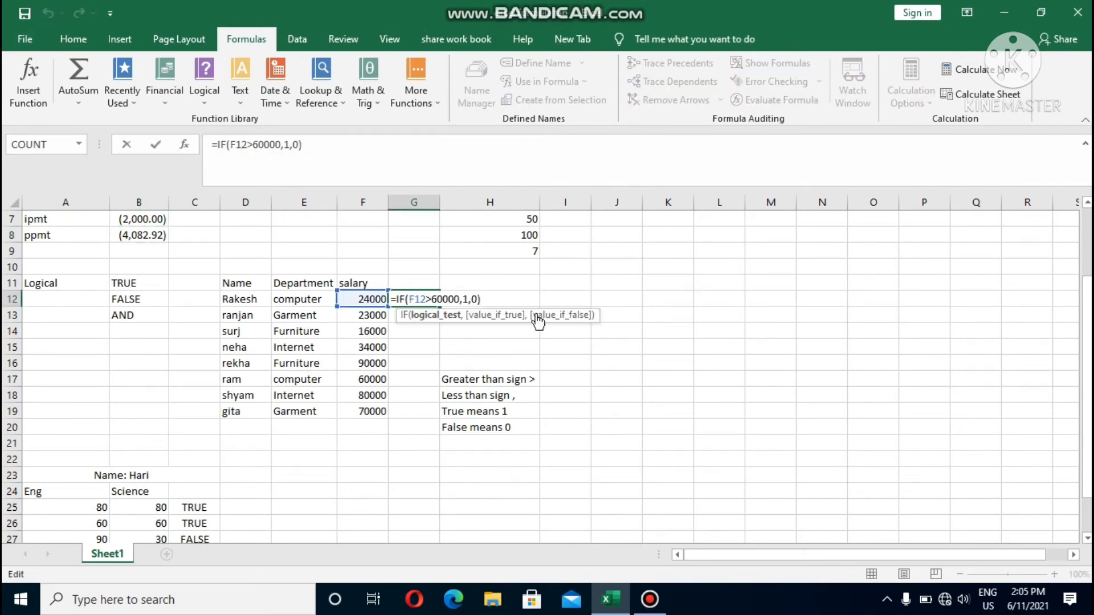
{"action": "left_click", "coordinate": [506, 299]}
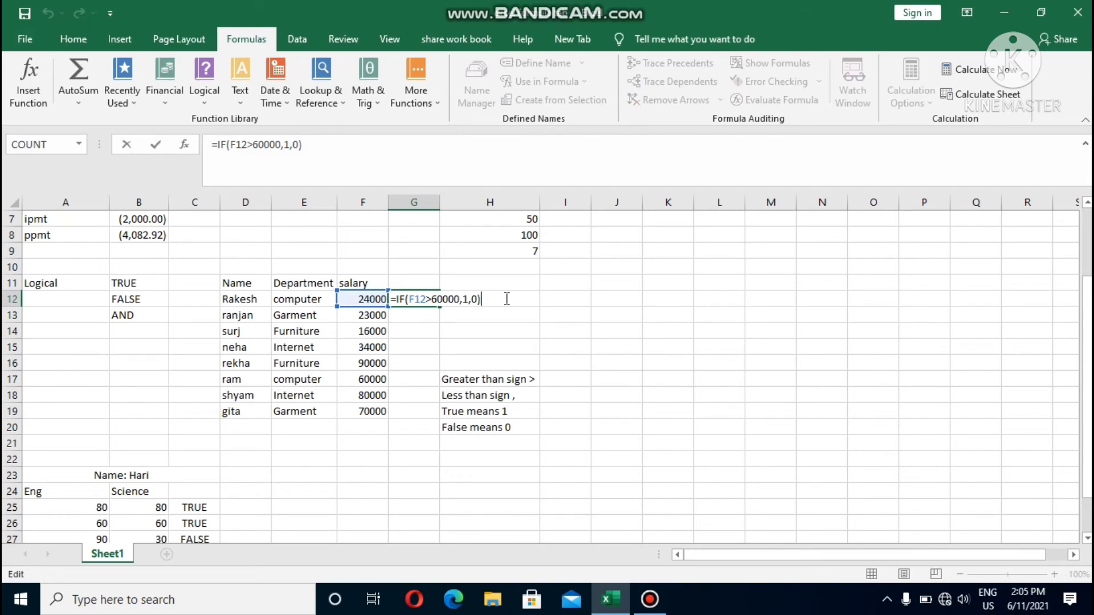
{"action": "key", "text": "BackSpace"}
{"action": "key", "text": "BackSpace"}
{"action": "key", "text": "BackSpace"}
{"action": "key", "text": "BackSpace"}
{"action": "key", "text": "BackSpace"}
{"action": "key", "text": "BackSpace"}
{"action": "key", "text": "BackSpace"}
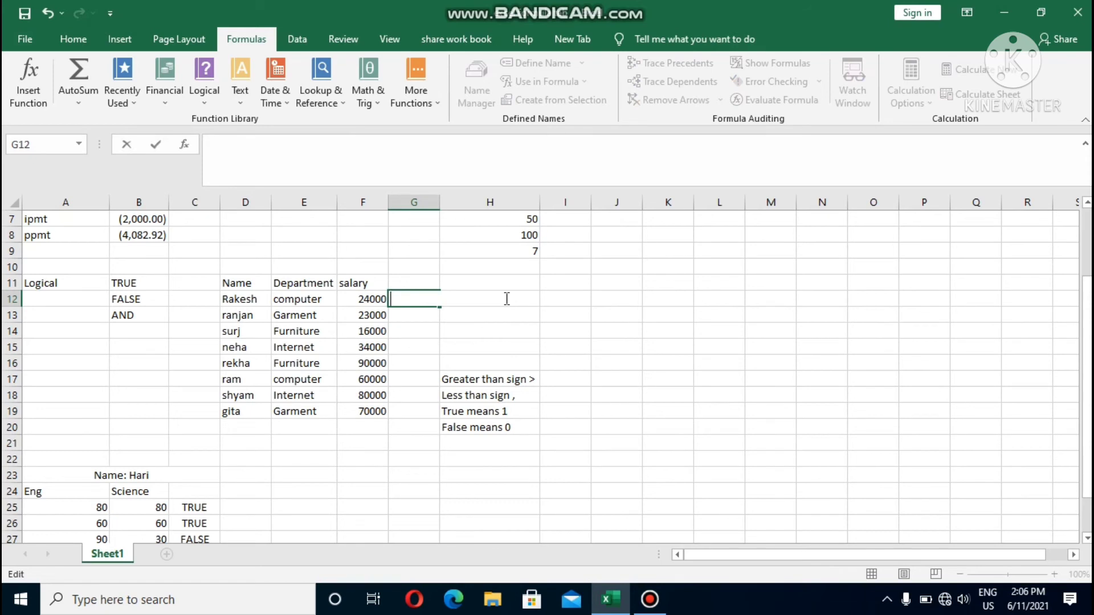
{"action": "left_click", "coordinate": [533, 343]}
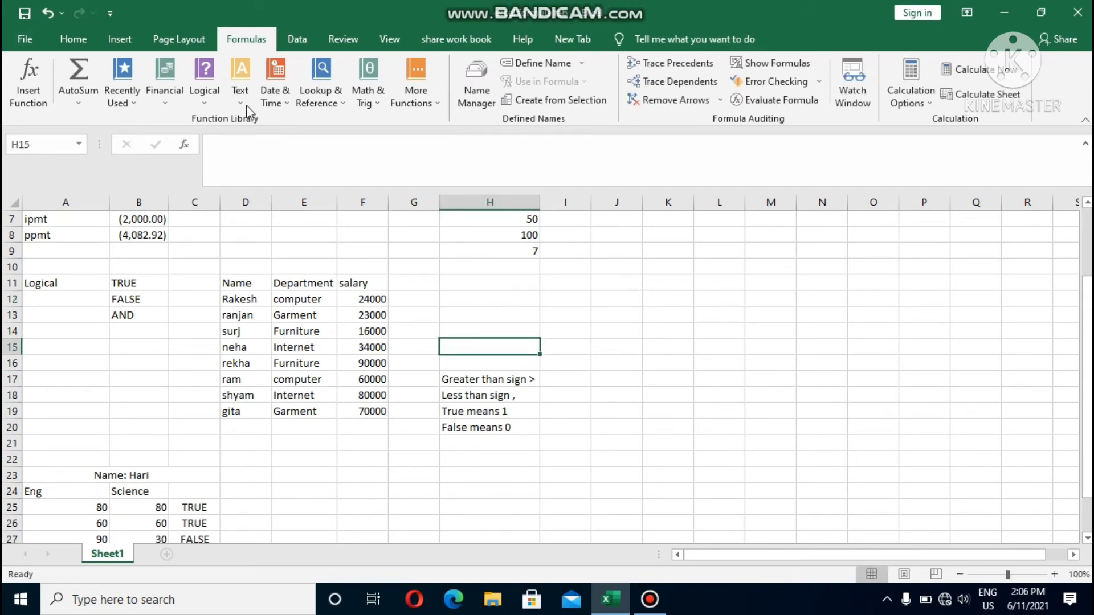
{"action": "left_click", "coordinate": [210, 100]}
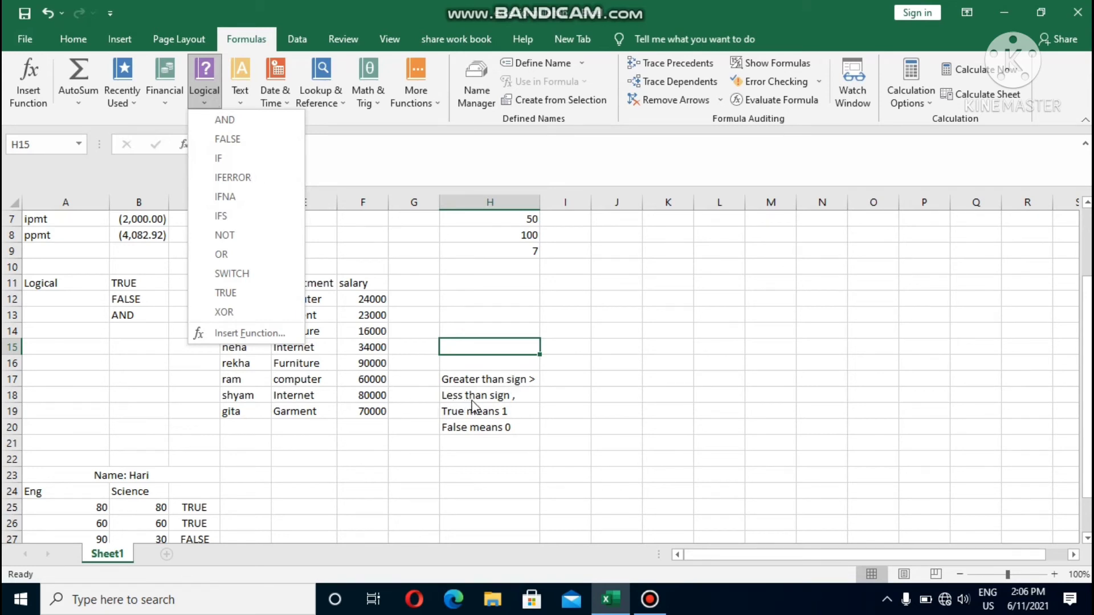
- Close the Logical functions list and select the empty cell G12
{"action": "left_click", "coordinate": [557, 378]}
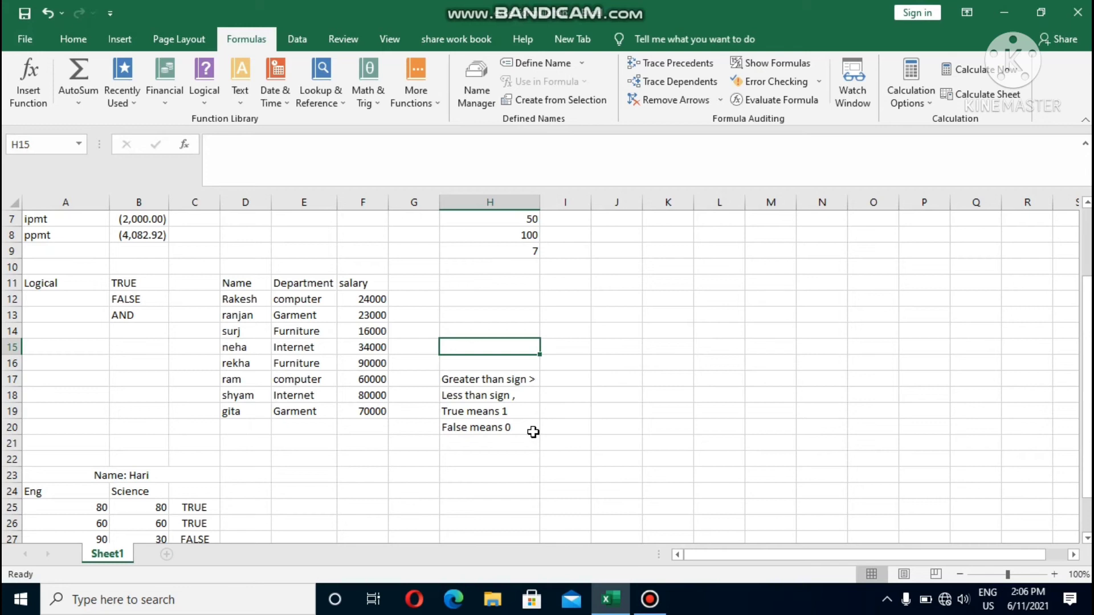
{"action": "left_click", "coordinate": [419, 299]}
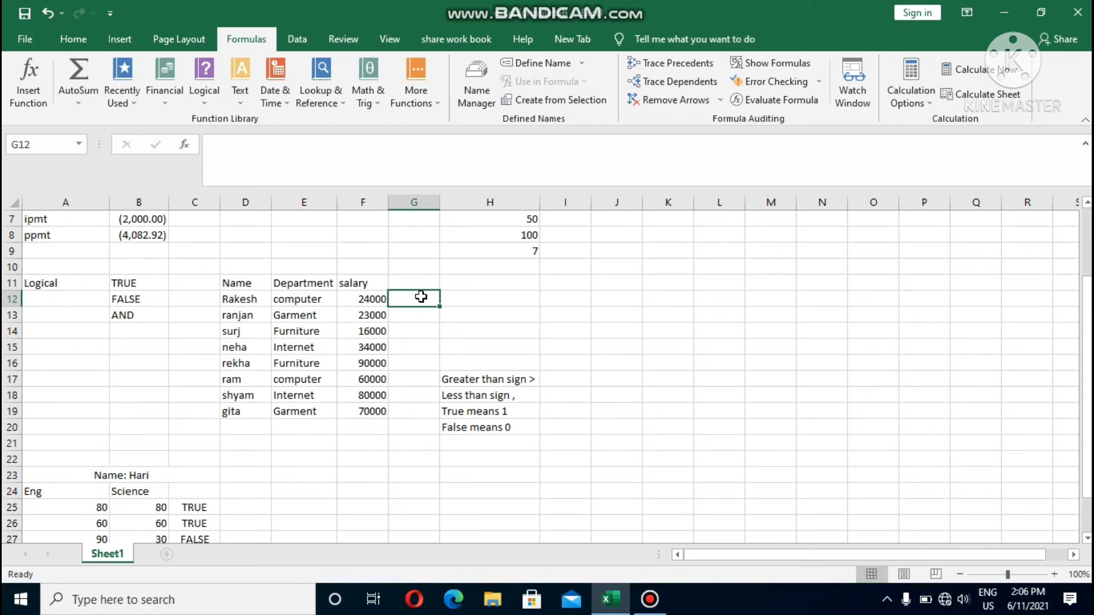
- Enter a greater-than test of F12 against 60000 in G12, accepting Excel's correction, so it shows FALSE
{"action": "type", "text": "="}
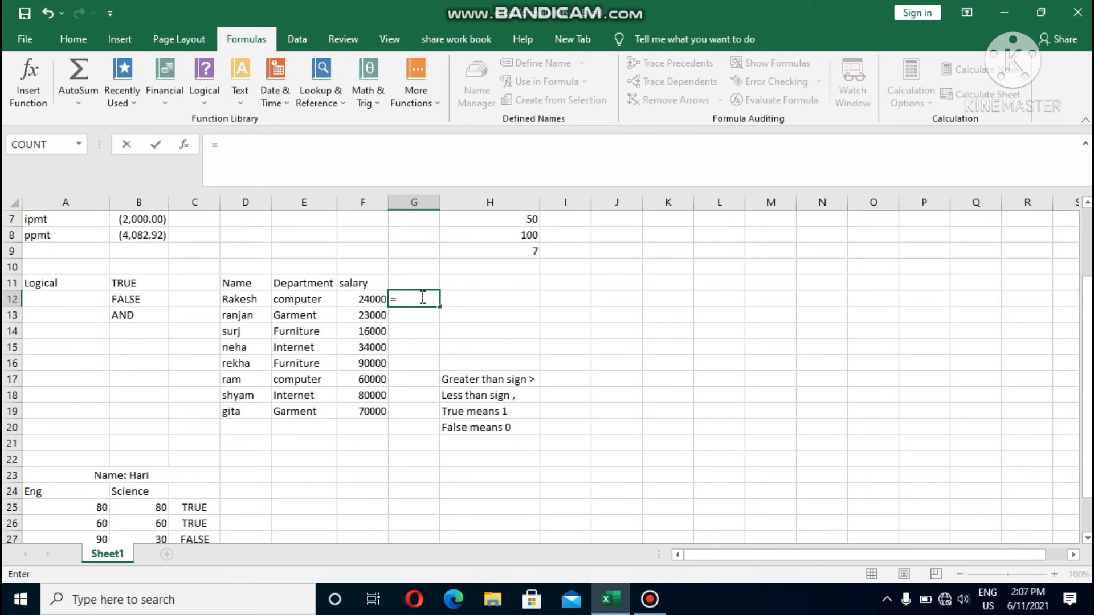
{"action": "left_click", "coordinate": [367, 300]}
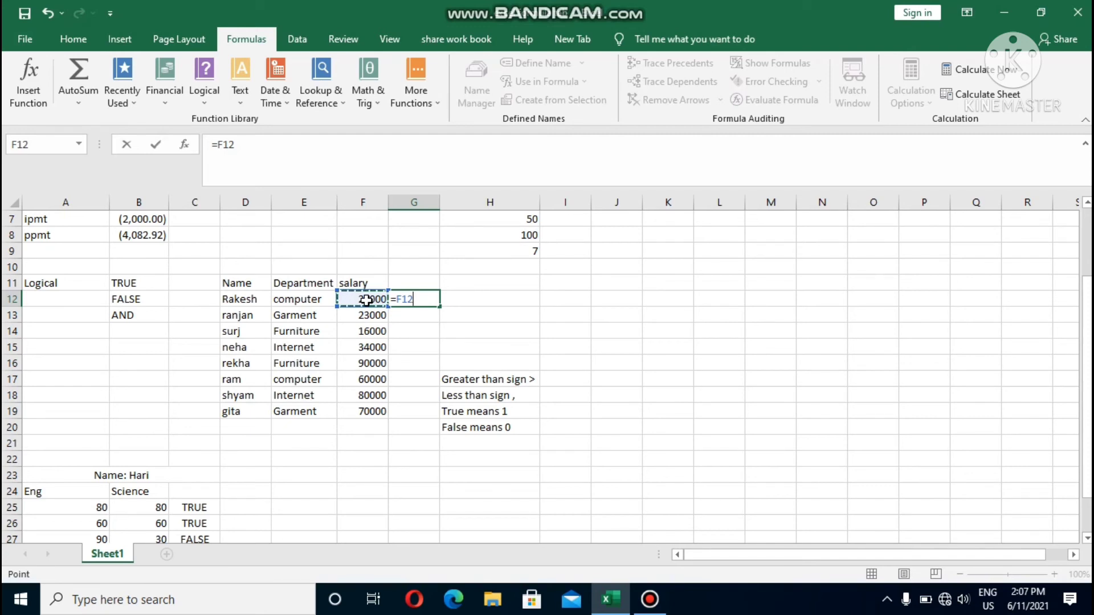
{"action": "type", "text": ">"}
{"action": "type", "text": "60000"}
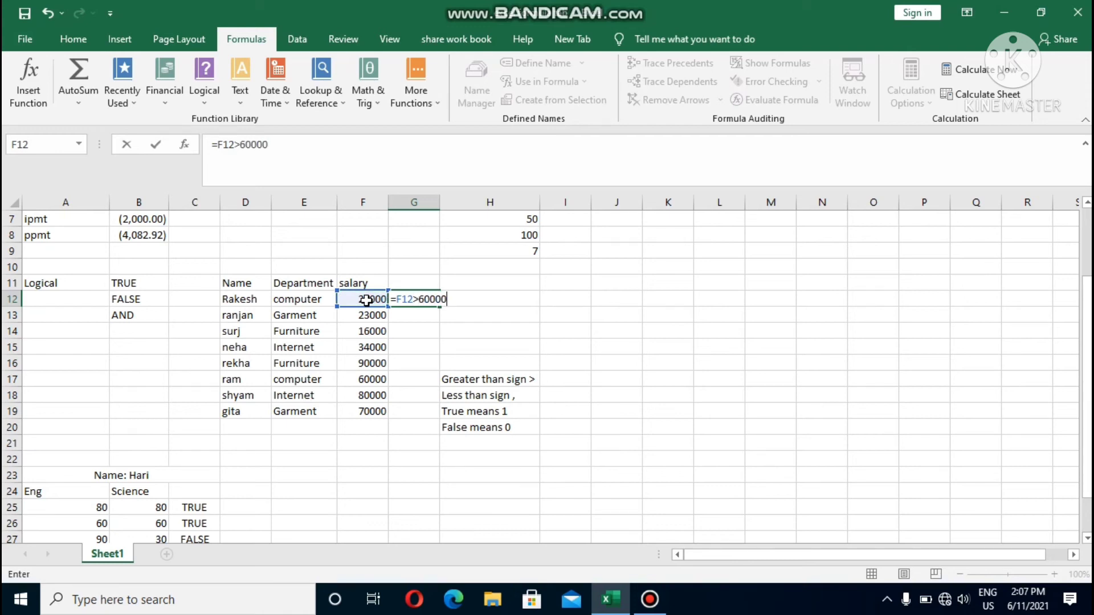
{"action": "type", "text": ",1,"}
{"action": "type", "text": "0"}
{"action": "key", "text": "Return"}
{"action": "key", "text": "Return"}
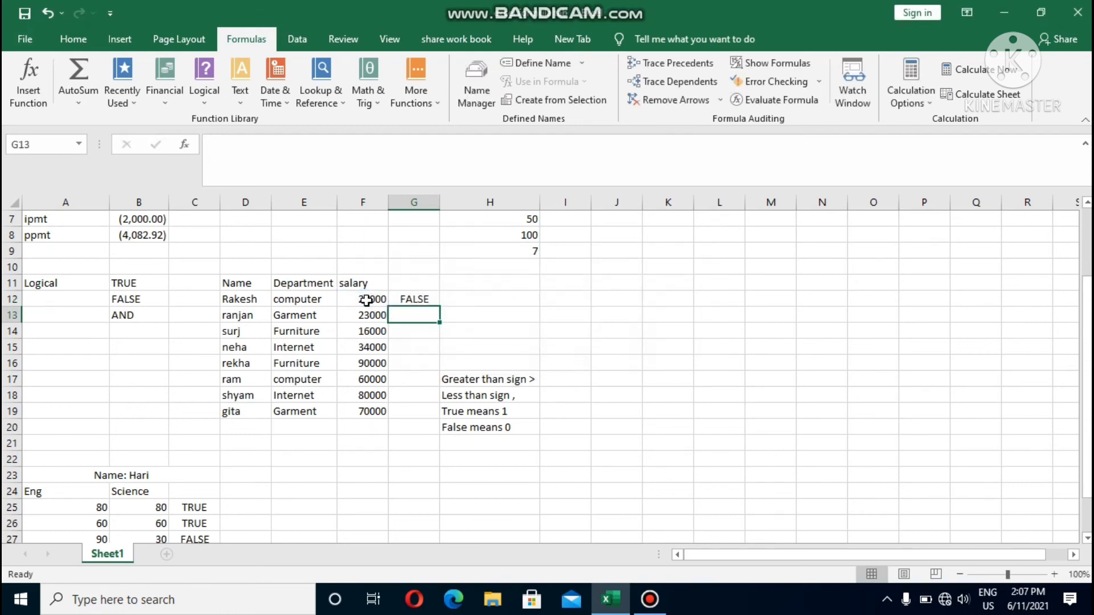
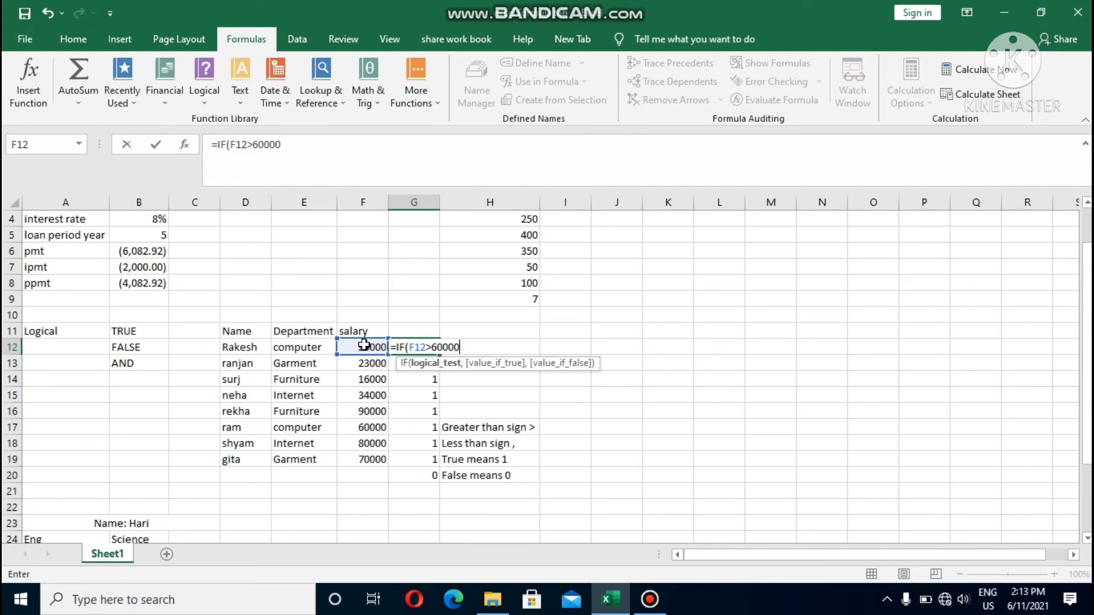
- Finish =IF(F12>60000,1,0) in G12 and fill it down through G20
{"action": "type", "text": ",1,"}
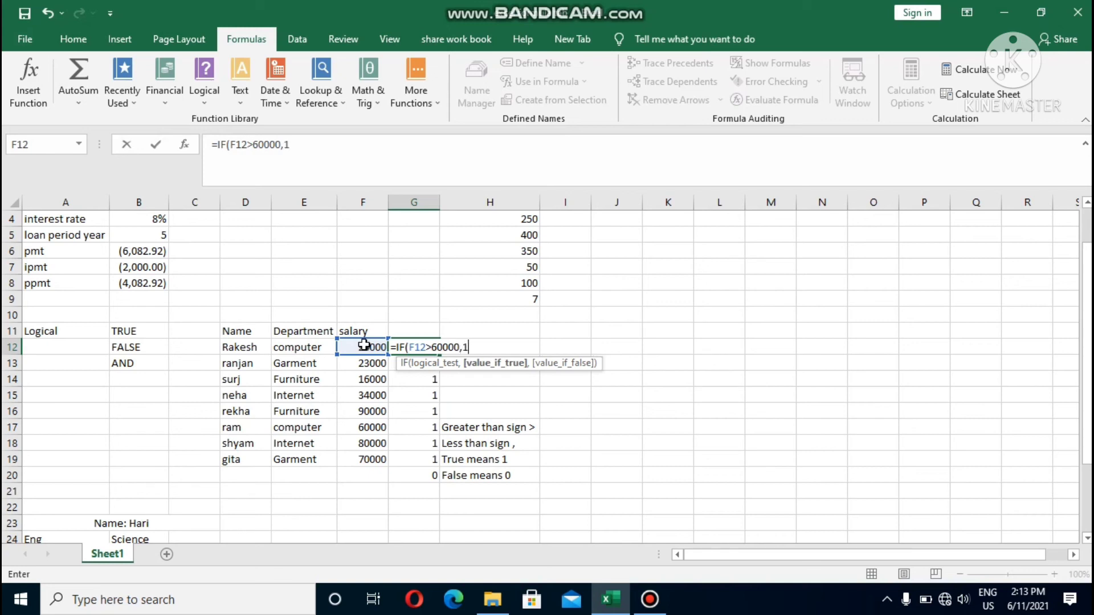
{"action": "type", "text": "0"}
{"action": "key", "text": "Return"}
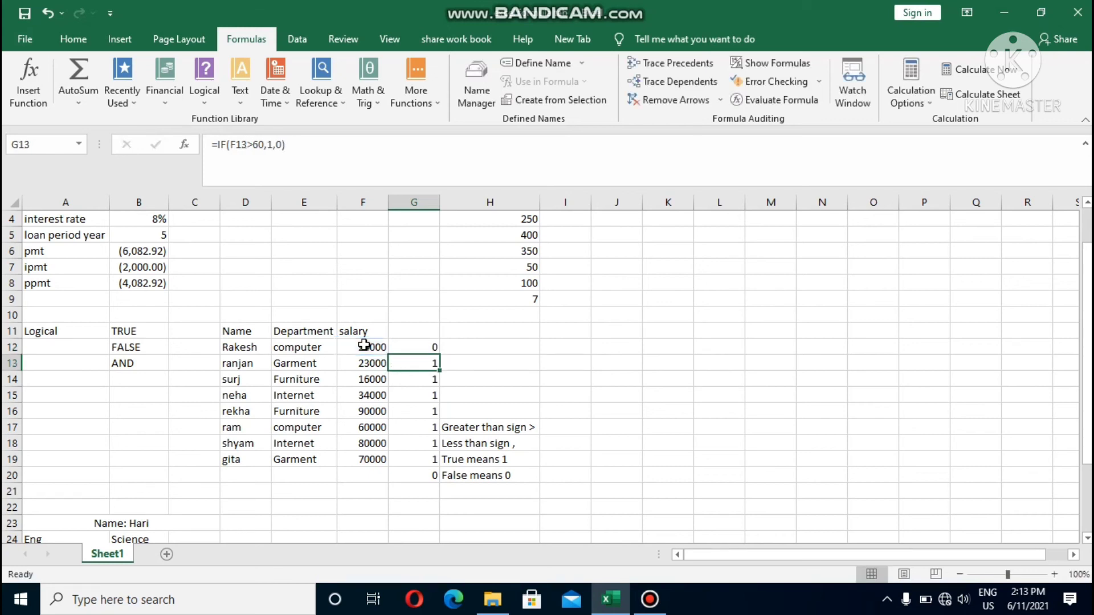
{"action": "left_click", "coordinate": [425, 345]}
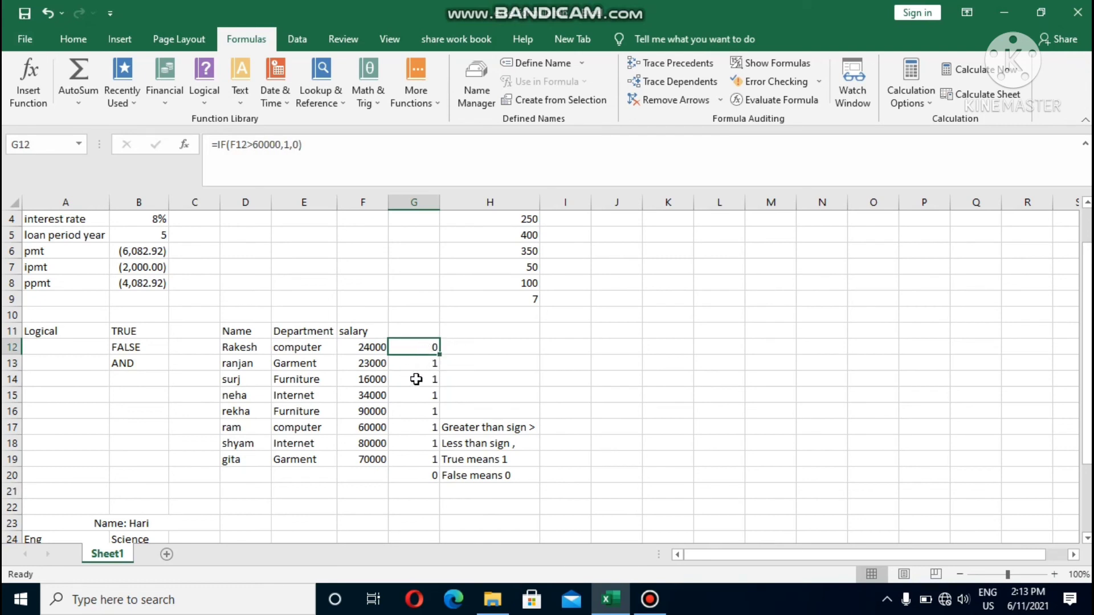
{"action": "double_click", "coordinate": [438, 355]}
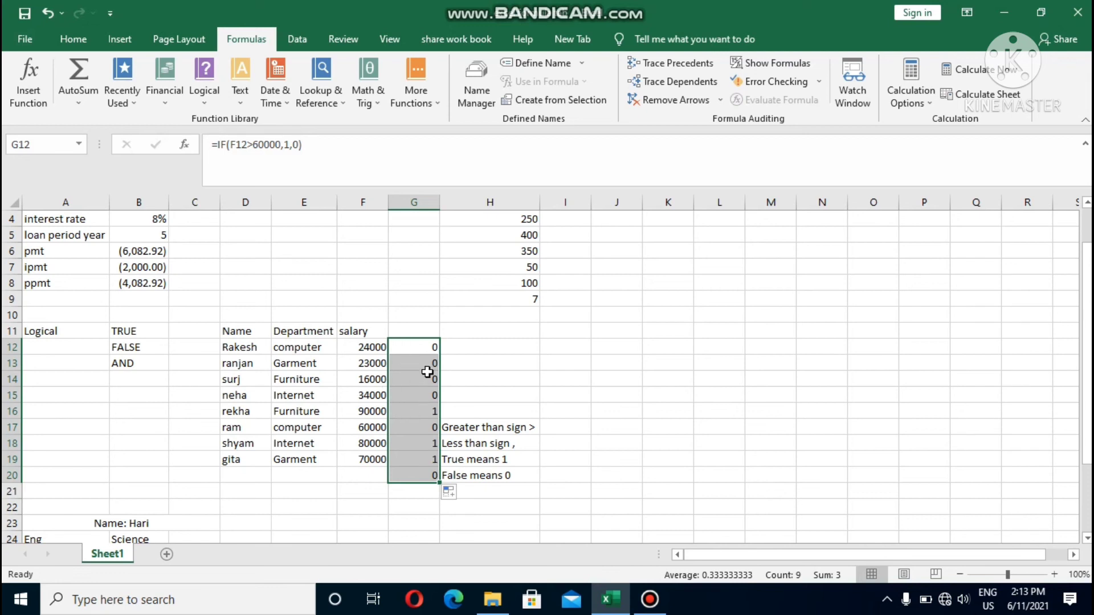
- Check the existing AND formulas in column C, then delete the TRUE/FALSE results in C25:C29
{"action": "left_click", "coordinate": [495, 366]}
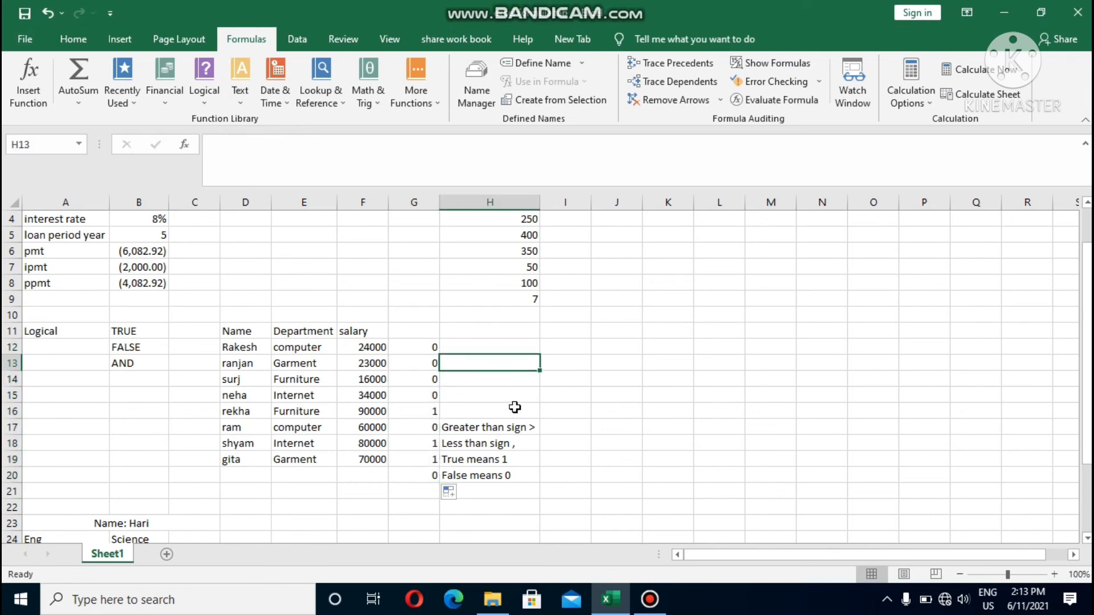
{"action": "scroll", "coordinate": [541, 436], "scroll_direction": "down", "scroll_amount": 3}
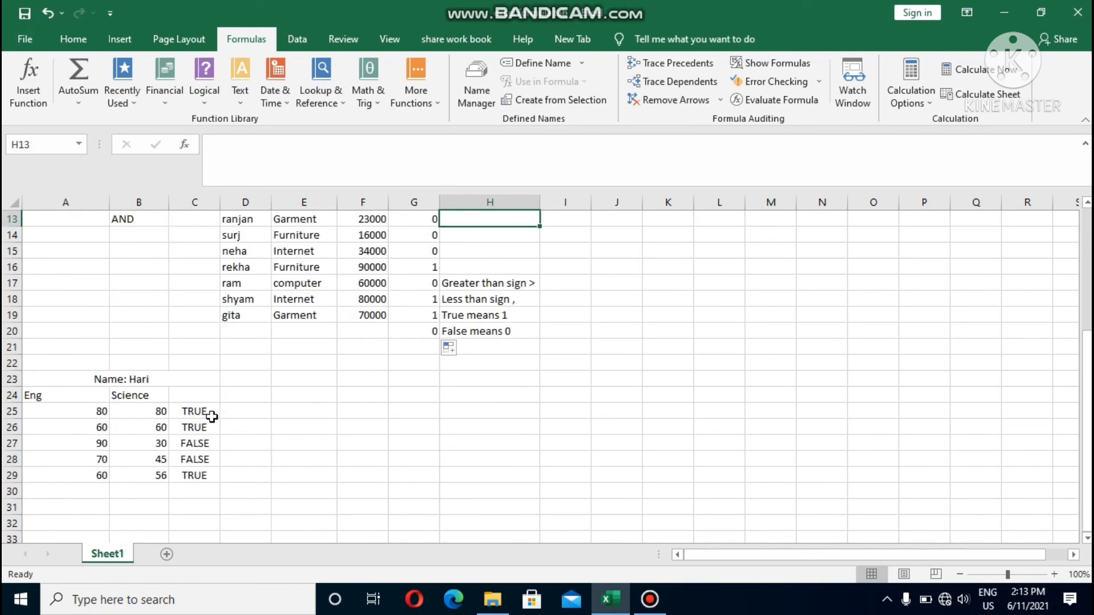
{"action": "left_click", "coordinate": [191, 413]}
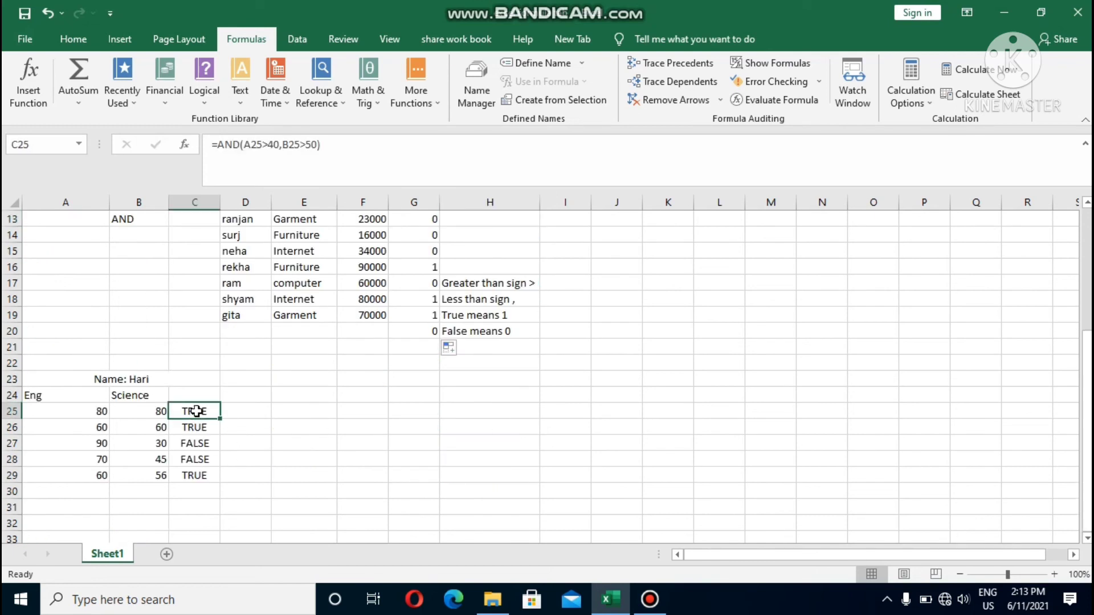
{"action": "left_click", "coordinate": [195, 459]}
{"action": "left_click", "coordinate": [198, 412]}
{"action": "left_click_drag", "start_coordinate": [198, 411], "coordinate": [192, 478]}
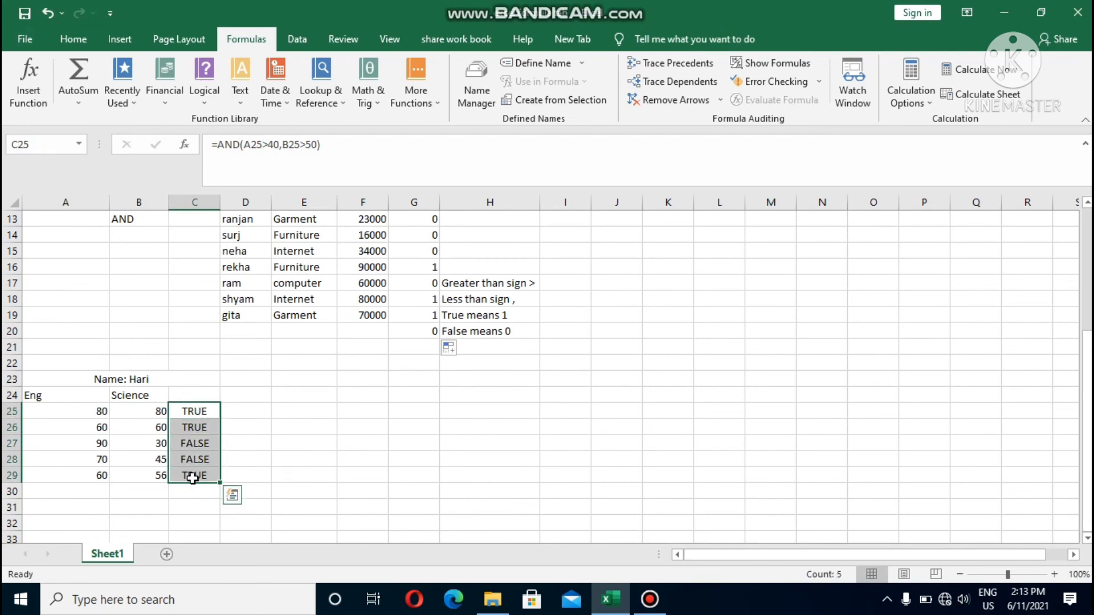
{"action": "key", "text": "Delete"}
{"action": "left_click", "coordinate": [204, 414]}
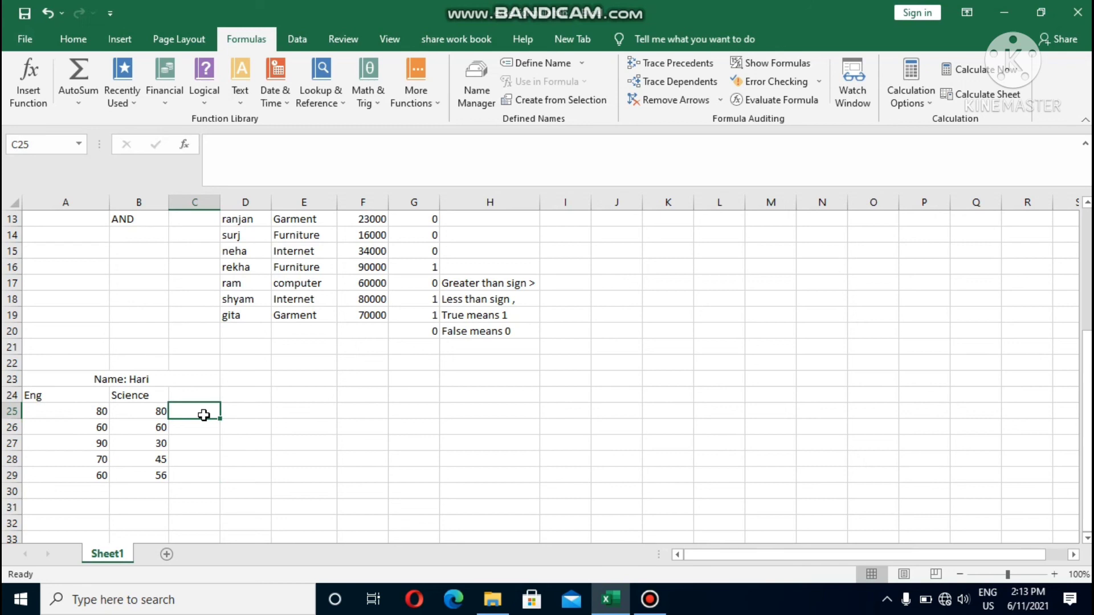
- Enter =AND(A25>40,B25>50) in C25 to test the first Eng and Science marks
{"action": "type", "text": "="}
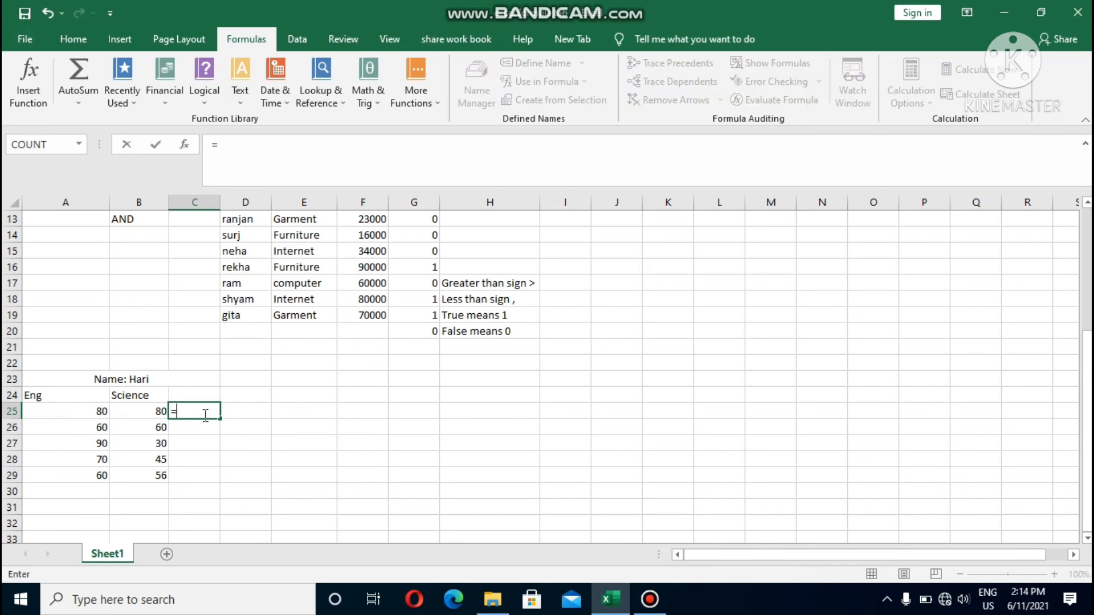
{"action": "type", "text": "an"}
{"action": "key", "text": "Tab"}
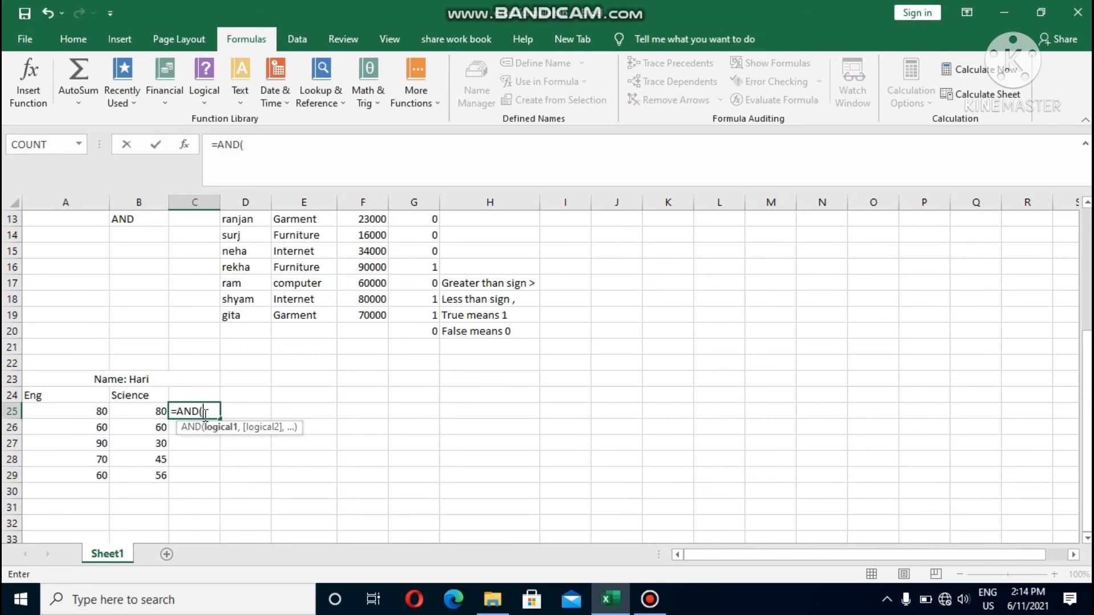
{"action": "left_click", "coordinate": [87, 412]}
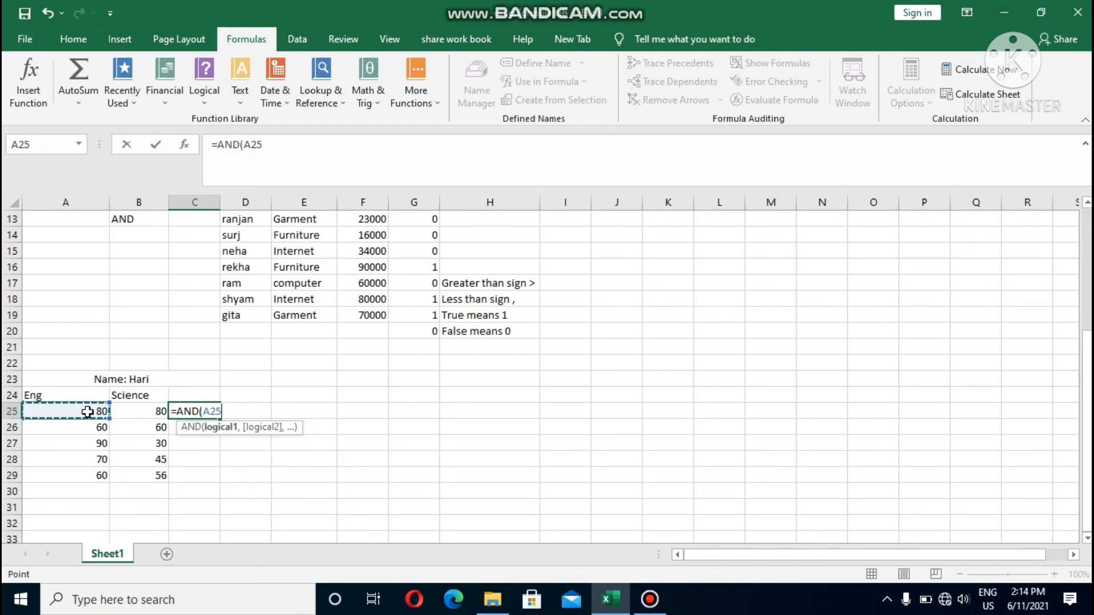
{"action": "type", "text": ">"}
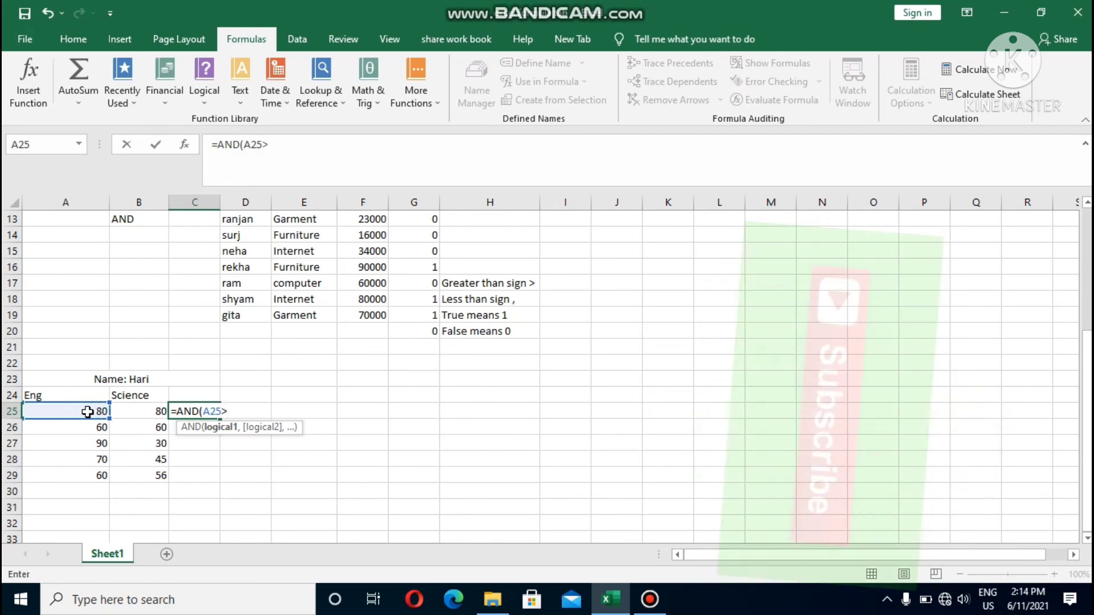
{"action": "type", "text": "40,"}
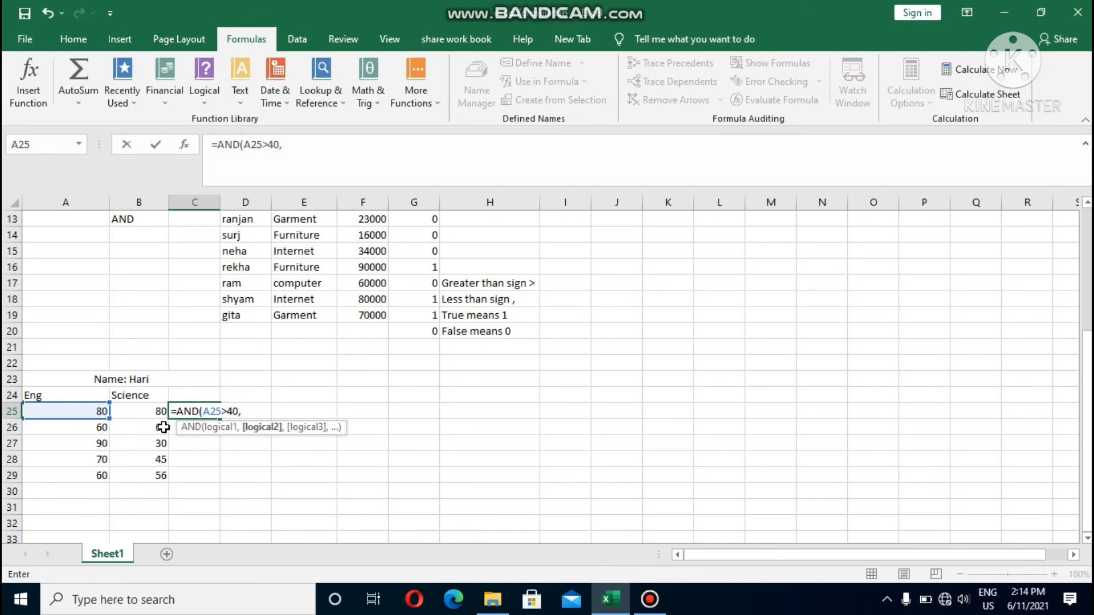
{"action": "left_click", "coordinate": [145, 409]}
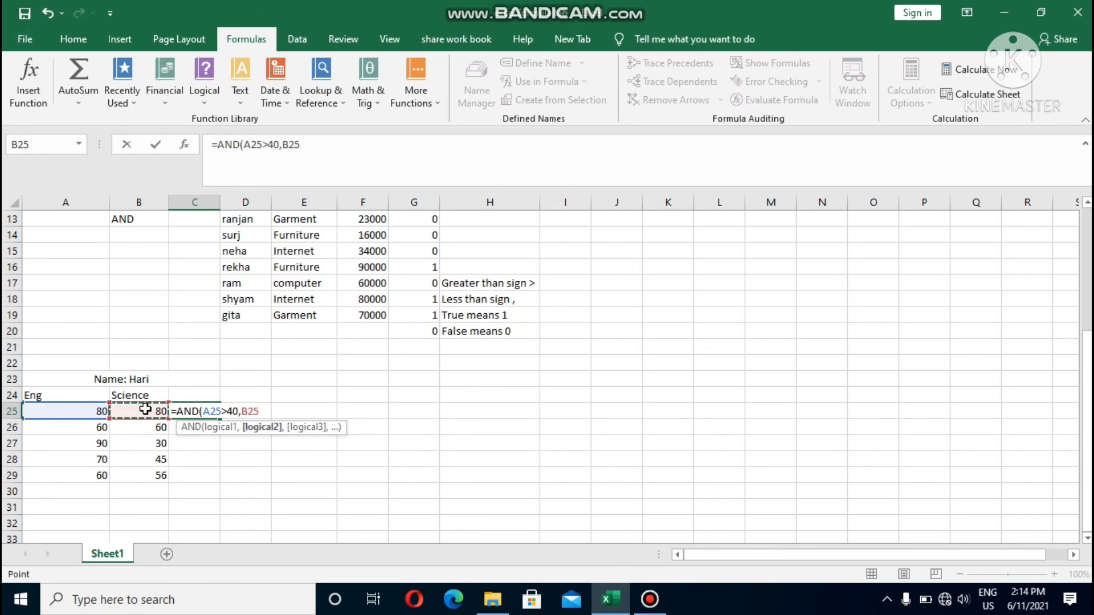
{"action": "type", "text": ">"}
{"action": "type", "text": "50"}
{"action": "key", "text": "Return"}
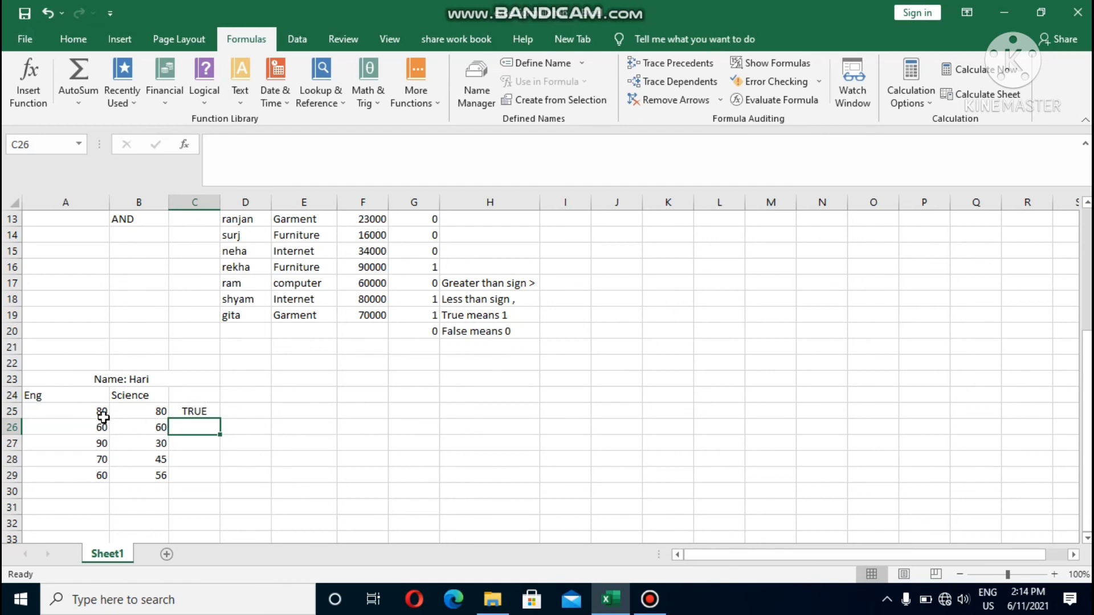
- Copy the C25 AND formula down to C29, giving TRUE, TRUE, FALSE, FALSE, TRUE
{"action": "left_click", "coordinate": [182, 413]}
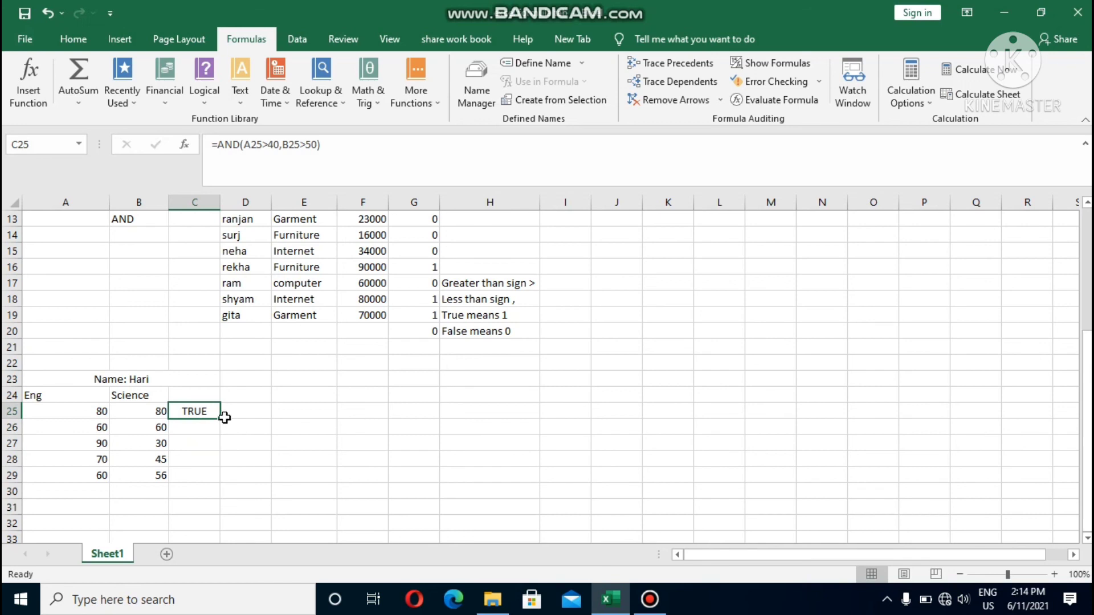
{"action": "double_click", "coordinate": [221, 420]}
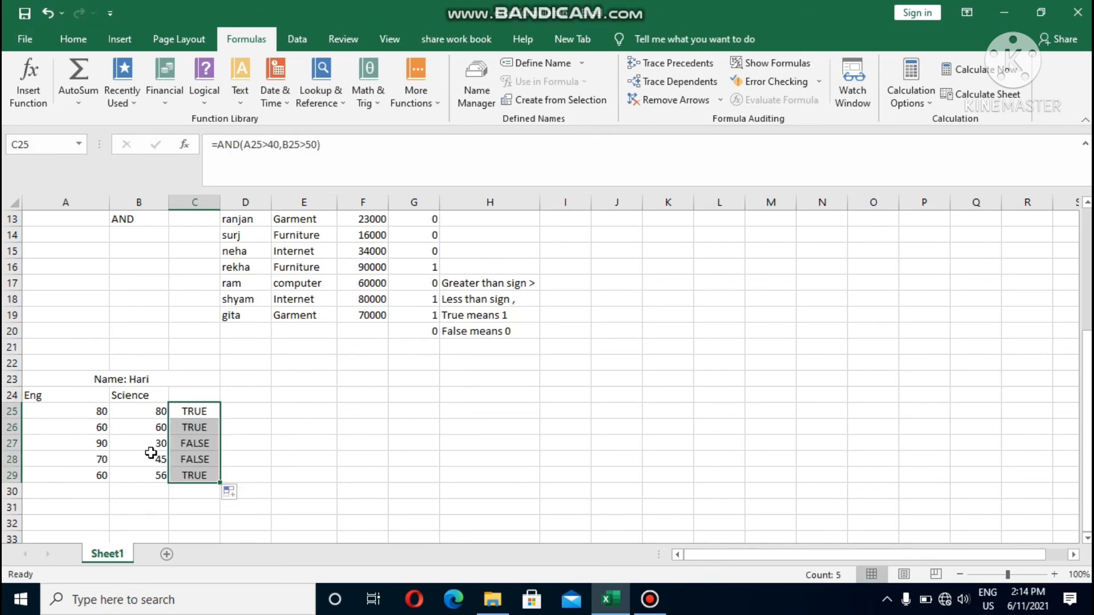
{"action": "left_click", "coordinate": [192, 444]}
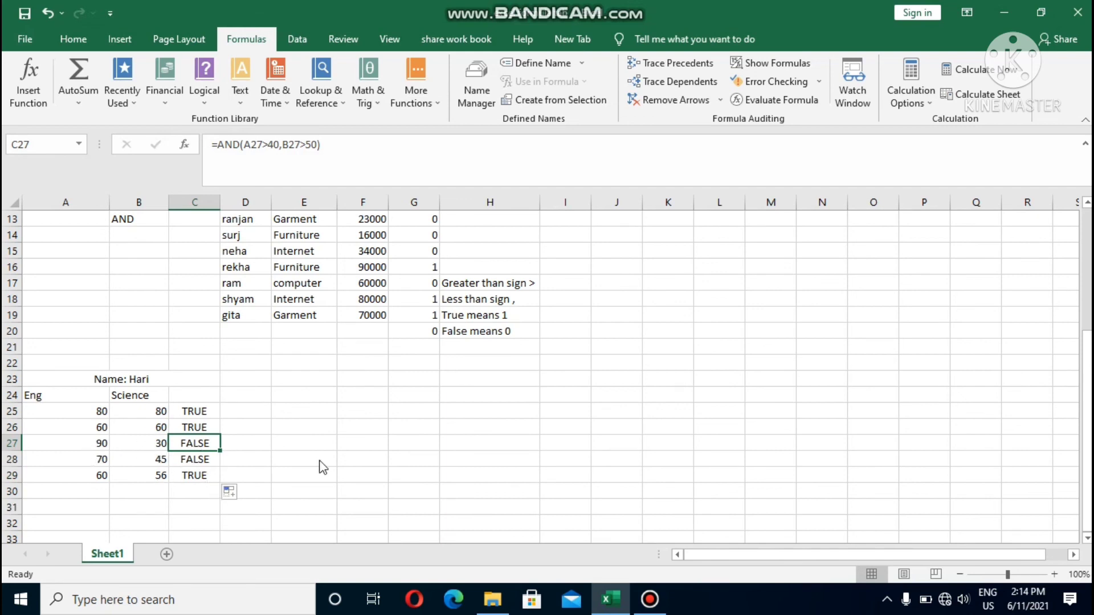
{"action": "left_click", "coordinate": [382, 428]}
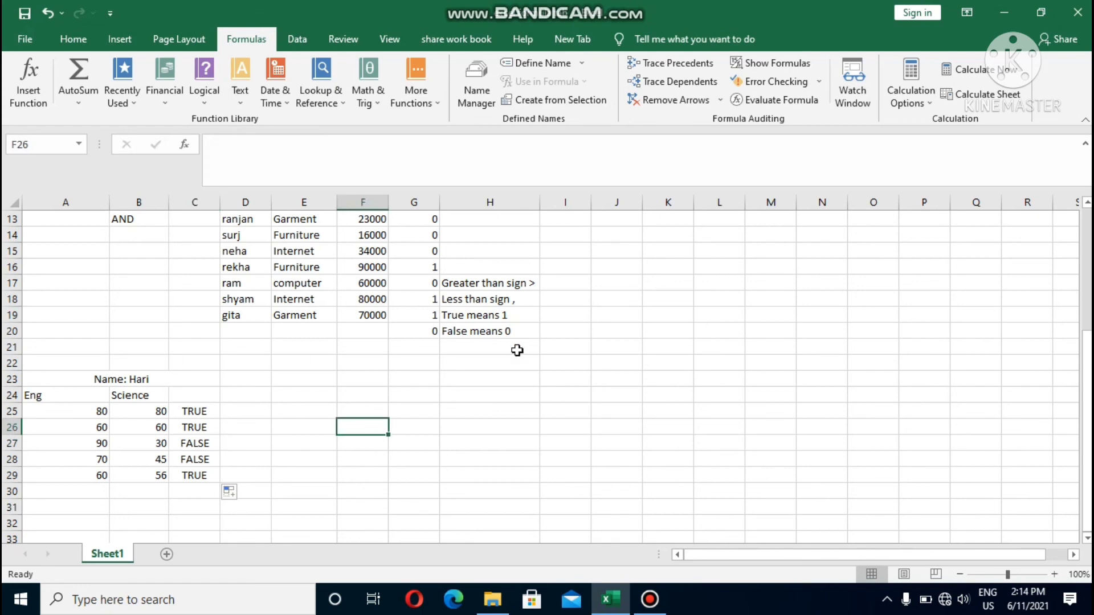